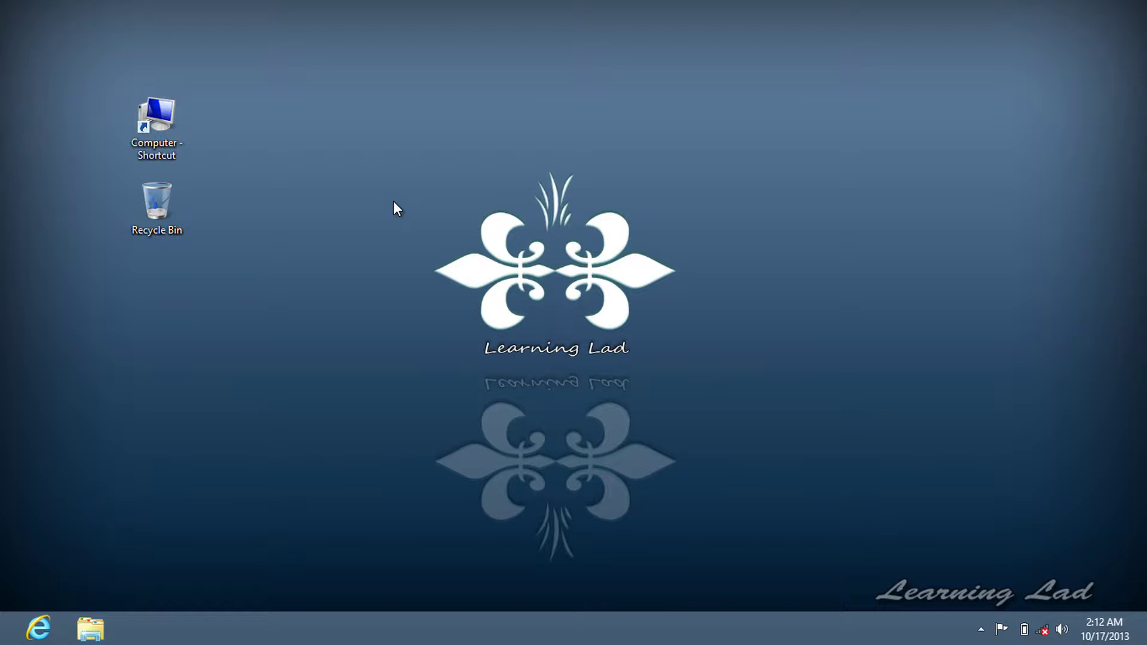
Open the Computer window, reposition it, and close it again
double_click(149, 119)
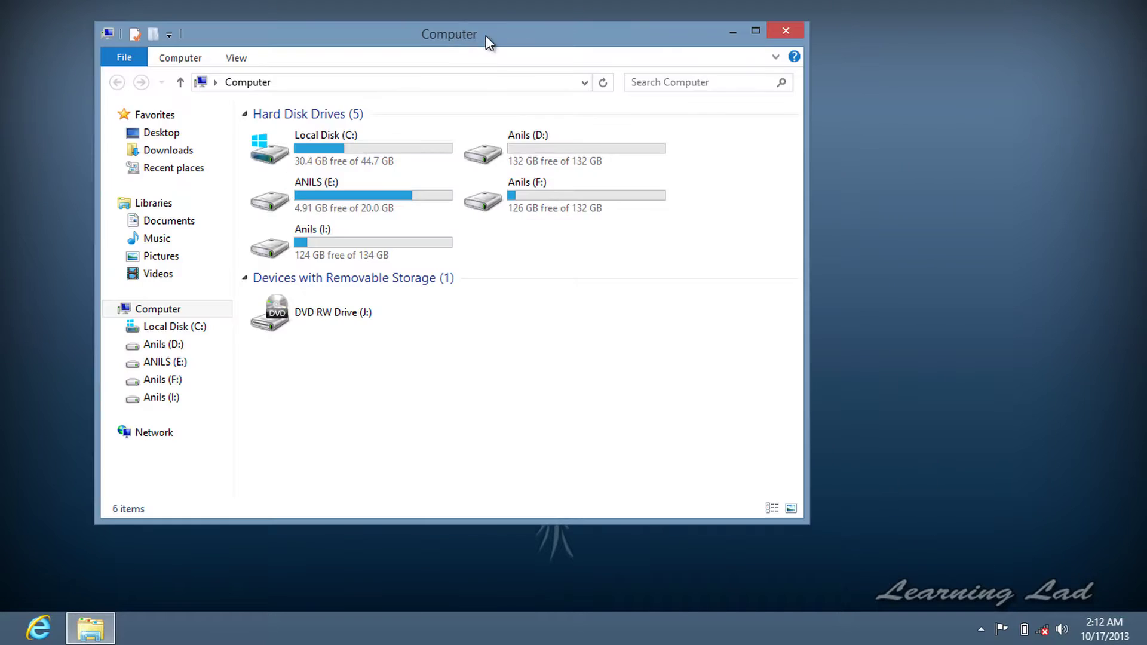
mouse_move(486, 37)
mouse_down()
mouse_move(507, 3)
mouse_move(500, 39)
mouse_up()
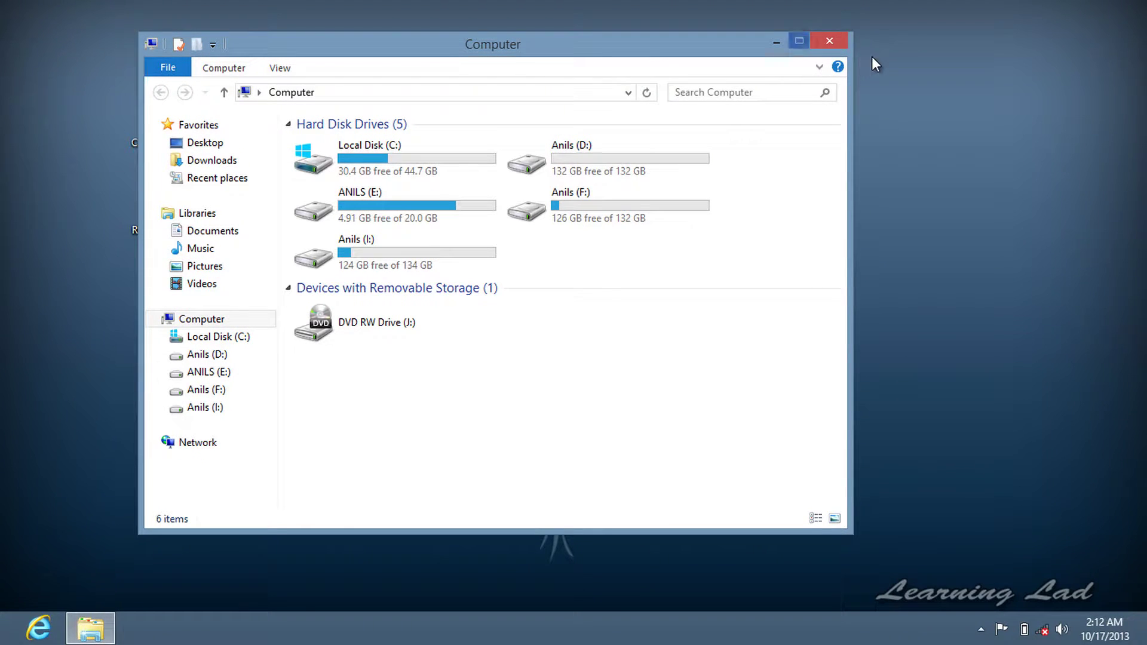
click(842, 43)
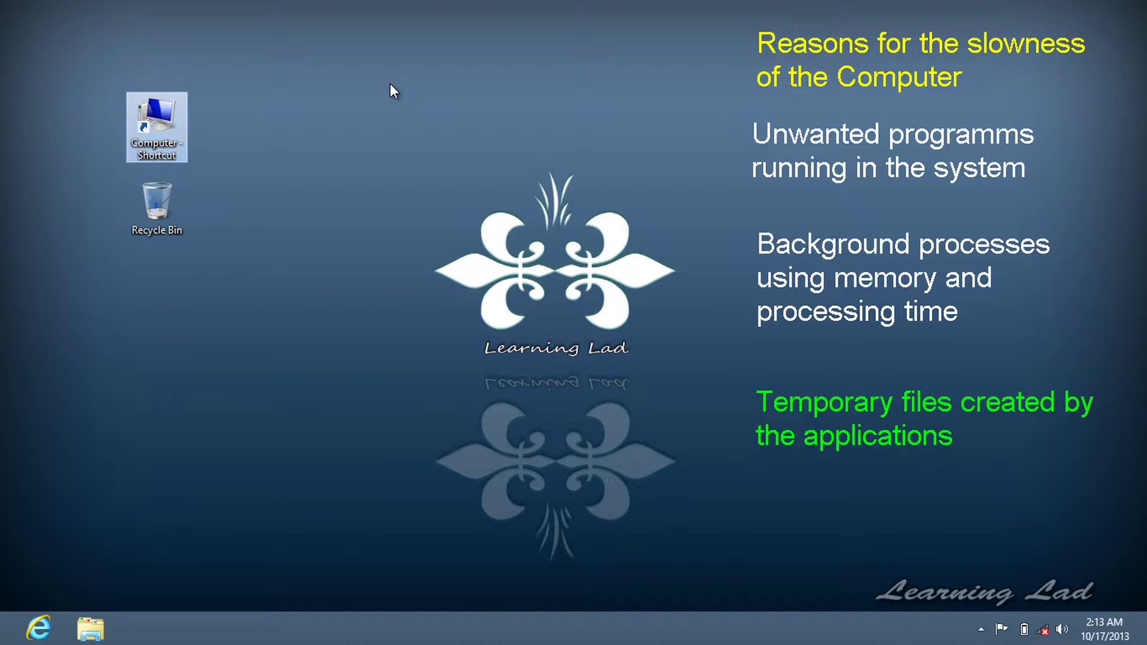
Refresh the desktop several times, select the Computer and Recycle Bin icons, and dismiss the clock overlay
right_click(342, 84)
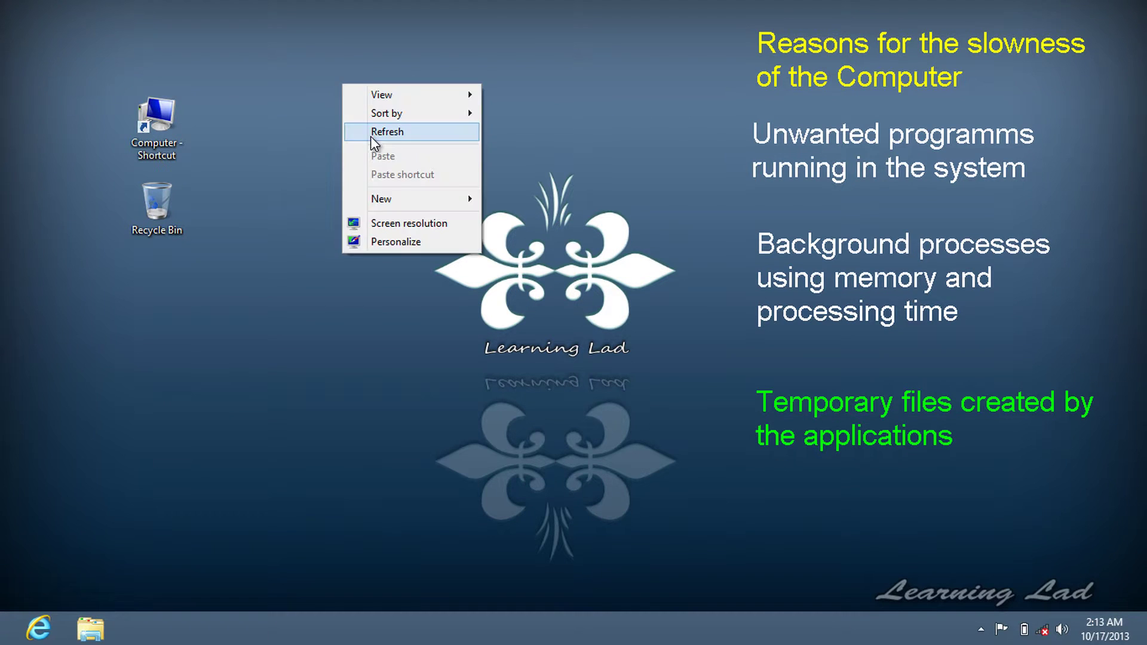
click(370, 135)
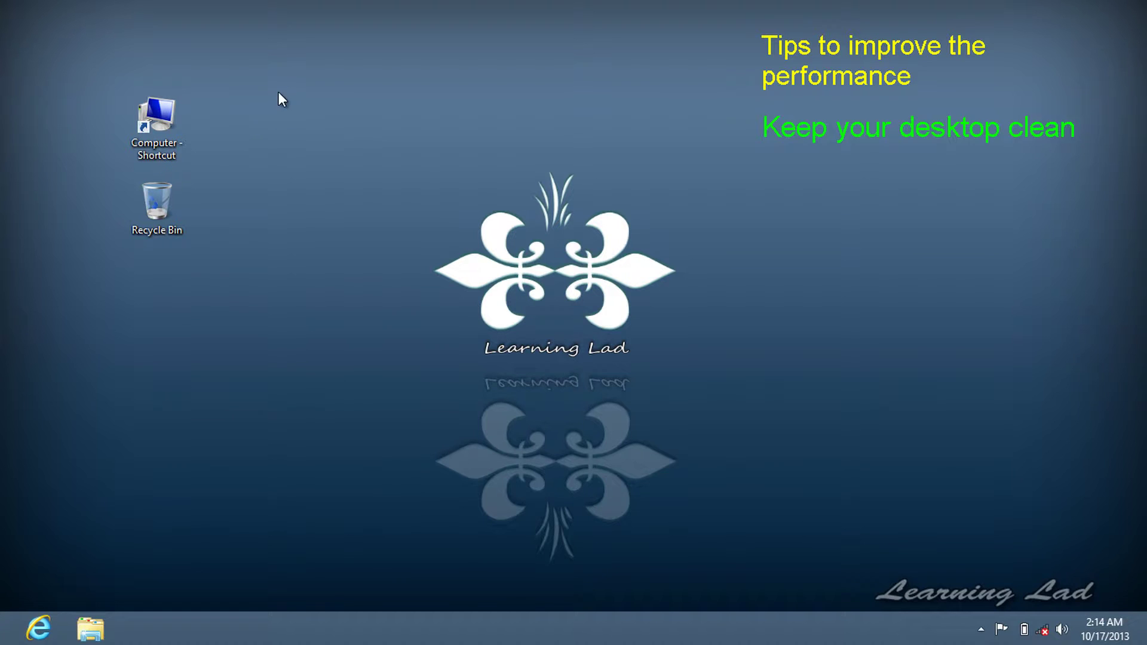
right_click(283, 70)
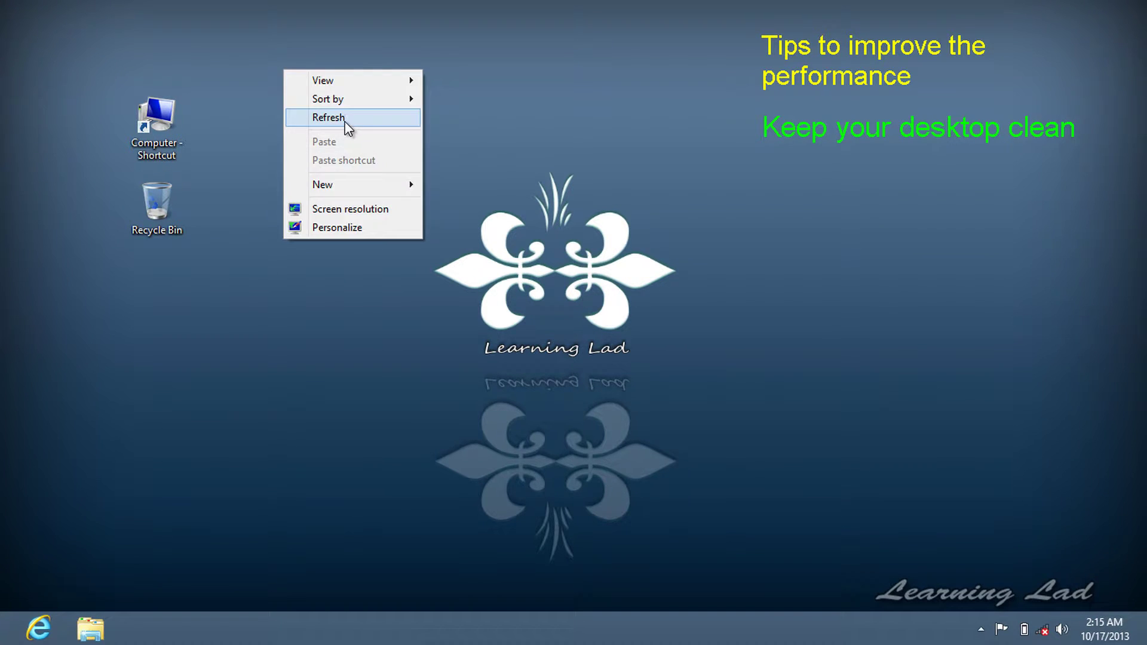
click(384, 115)
click(150, 116)
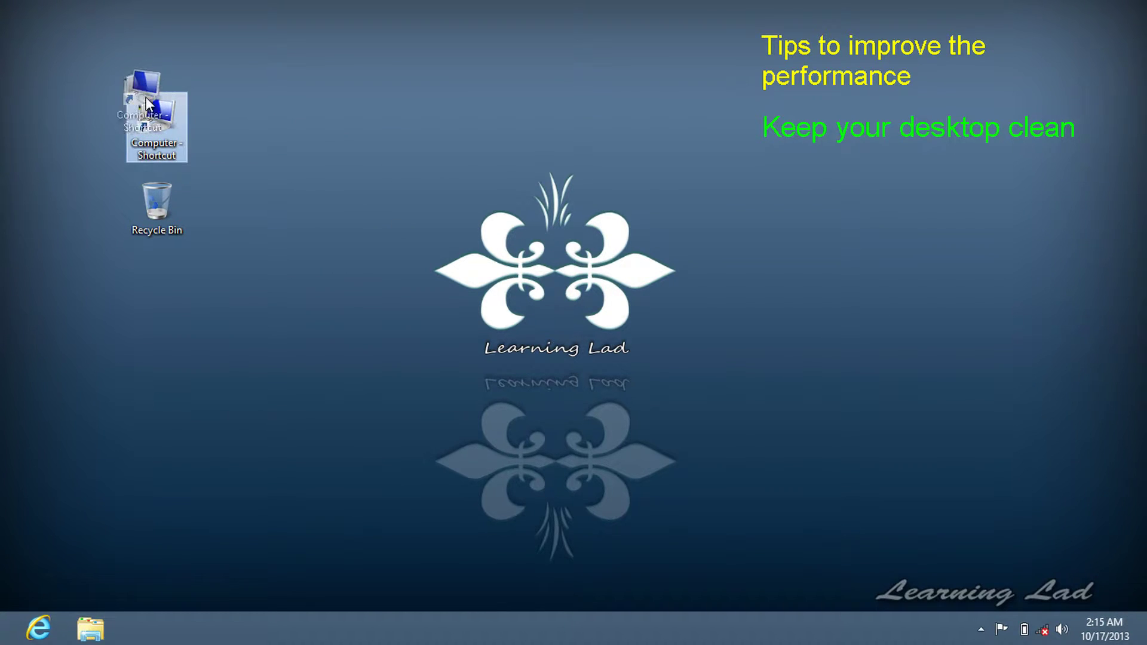
click(160, 215)
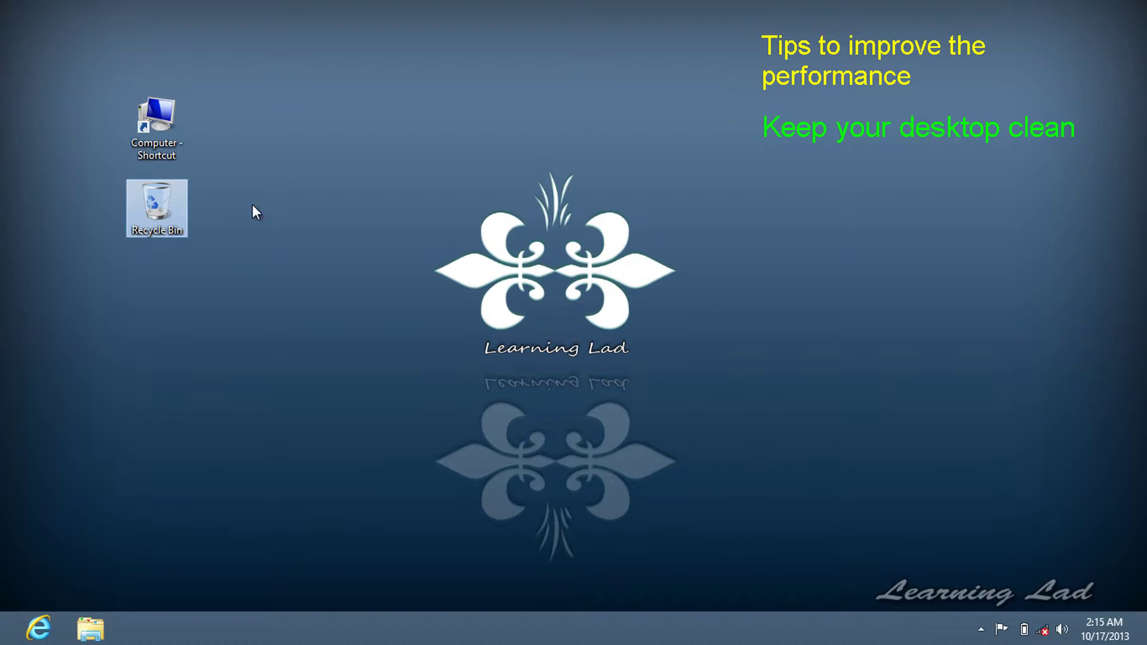
mouse_move(1142, 47)
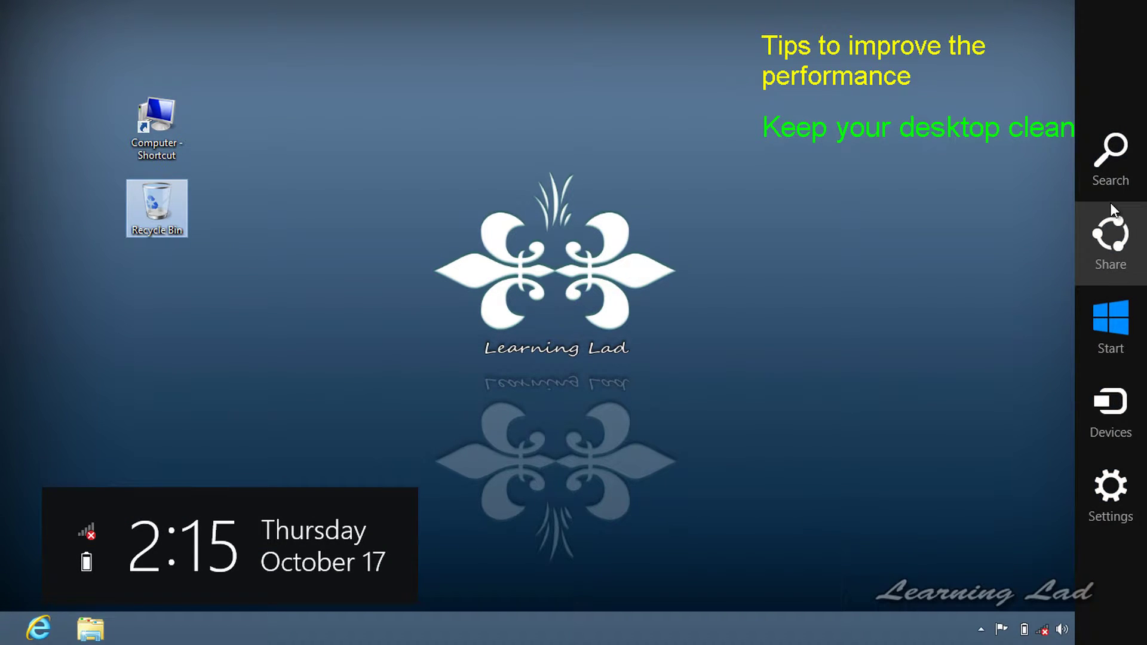
click(664, 212)
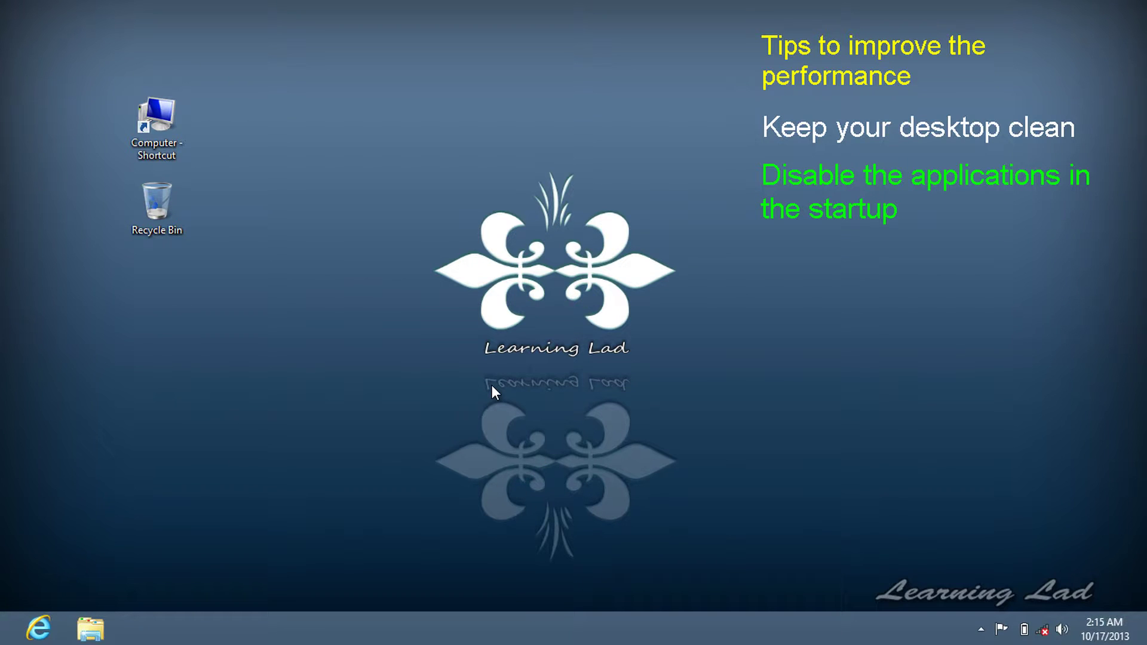
right_click(370, 282)
click(418, 340)
Launch Task Manager from the taskbar, maximized and showing the Startup tab
right_click(524, 624)
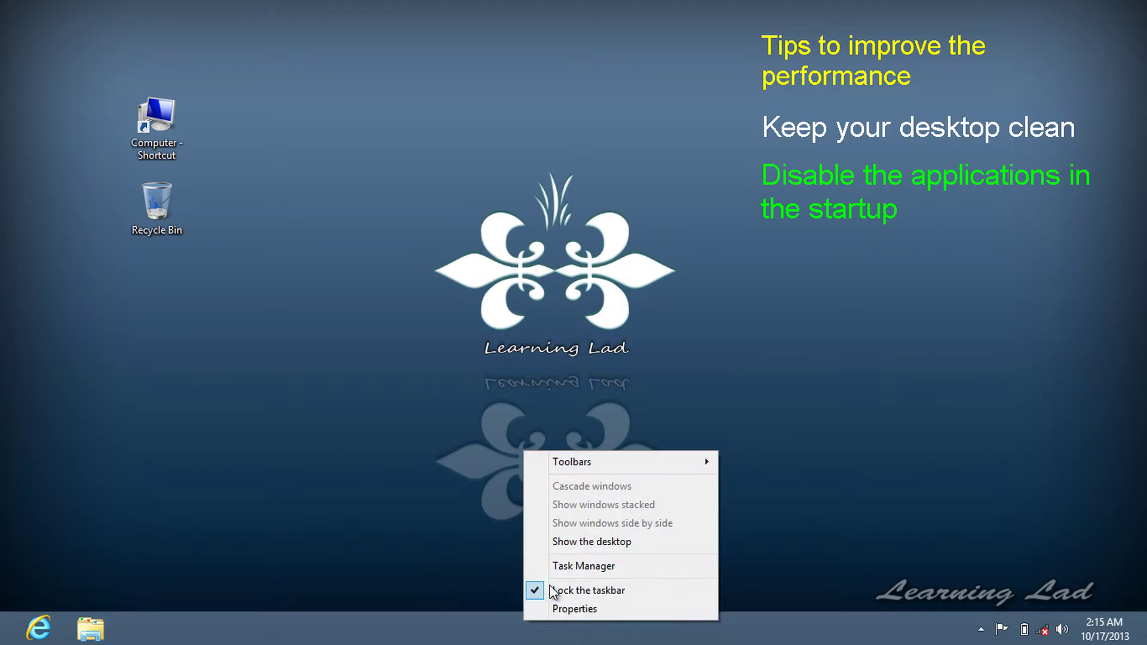
click(637, 565)
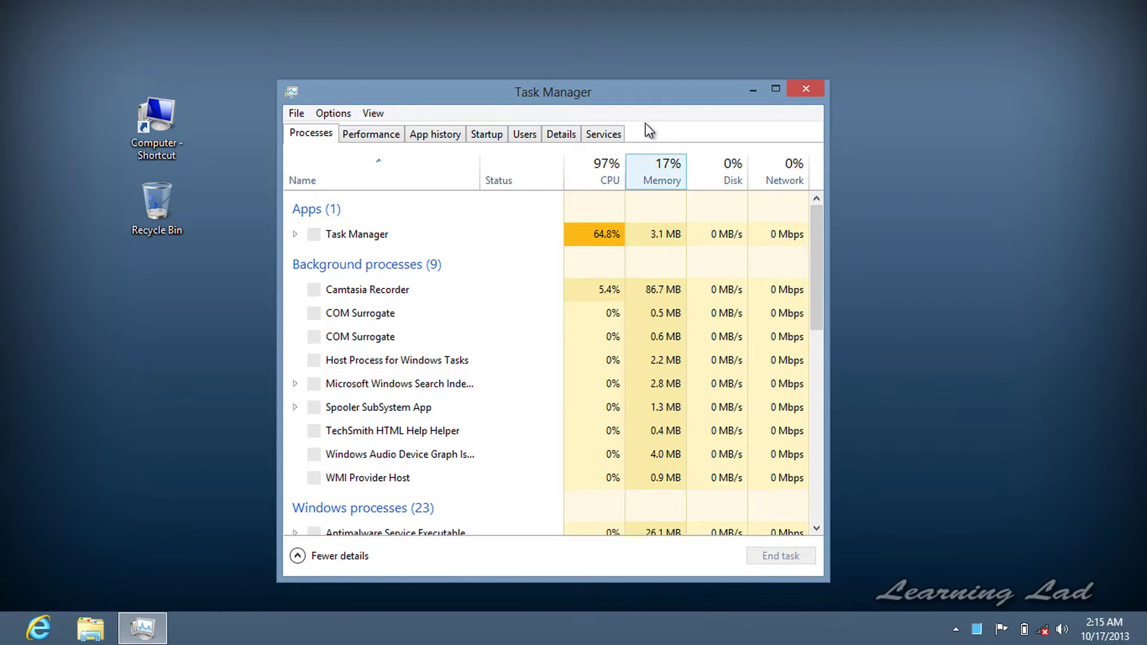
double_click(643, 90)
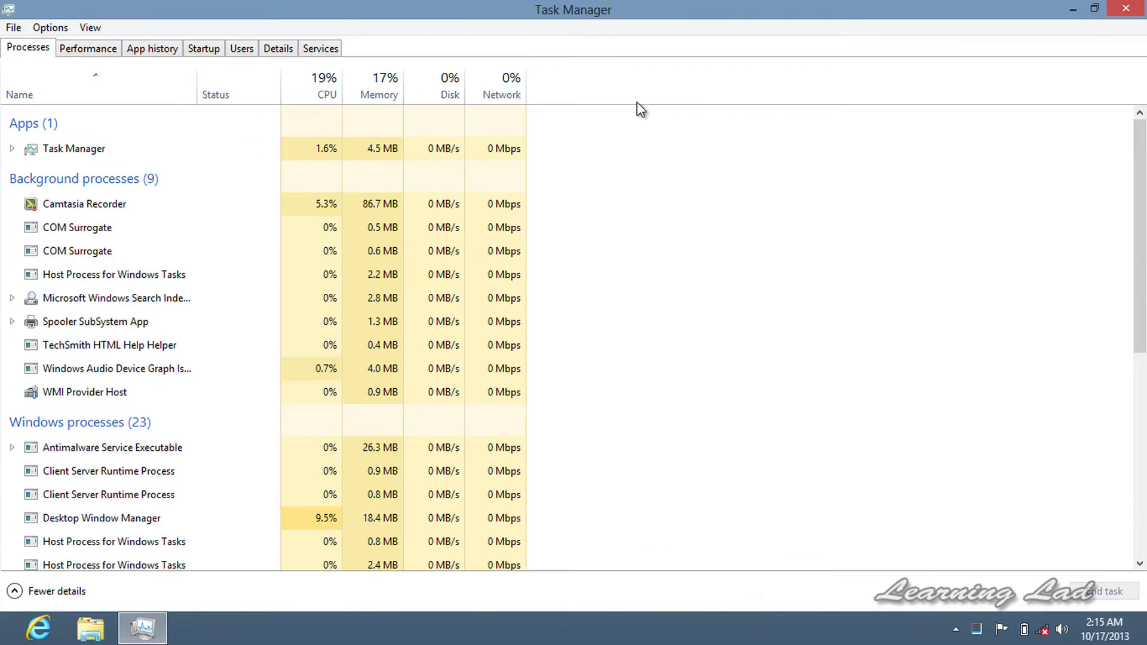
click(203, 49)
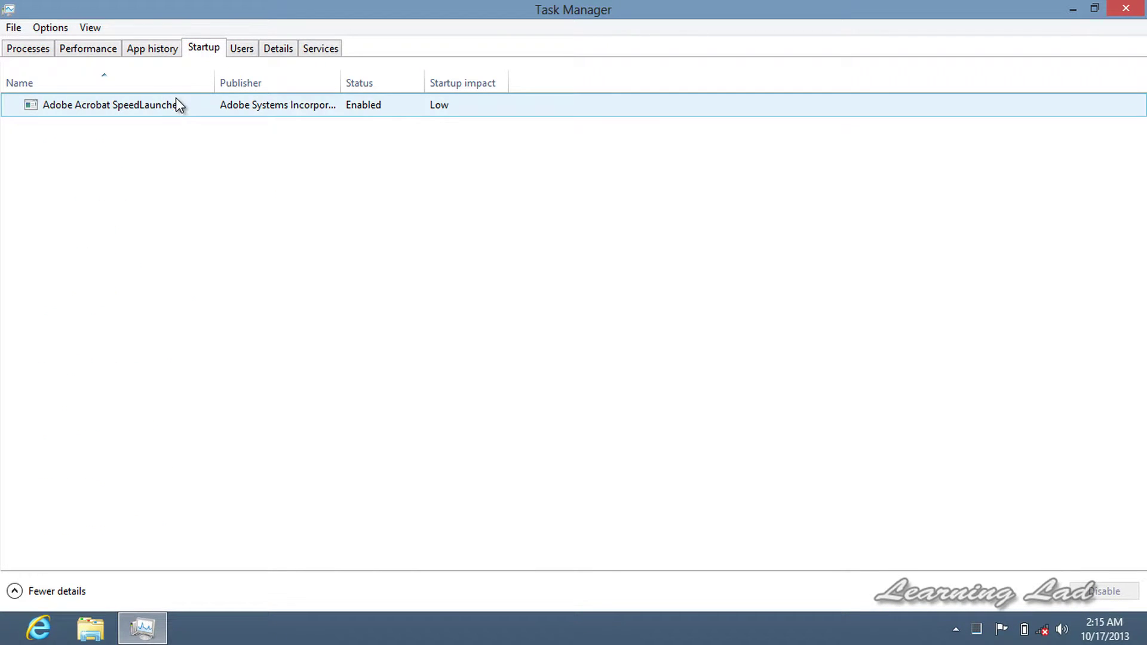
Disable Adobe Acrobat SpeedLauncher at startup, then restore and close Task Manager
click(170, 112)
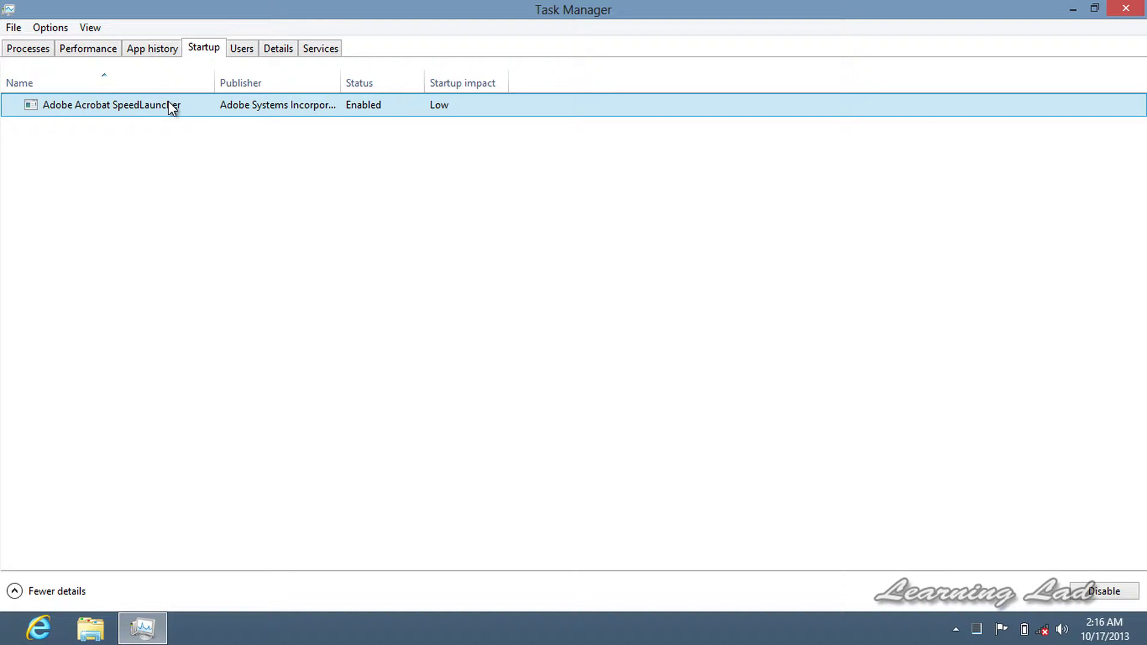
click(1106, 598)
double_click(367, 8)
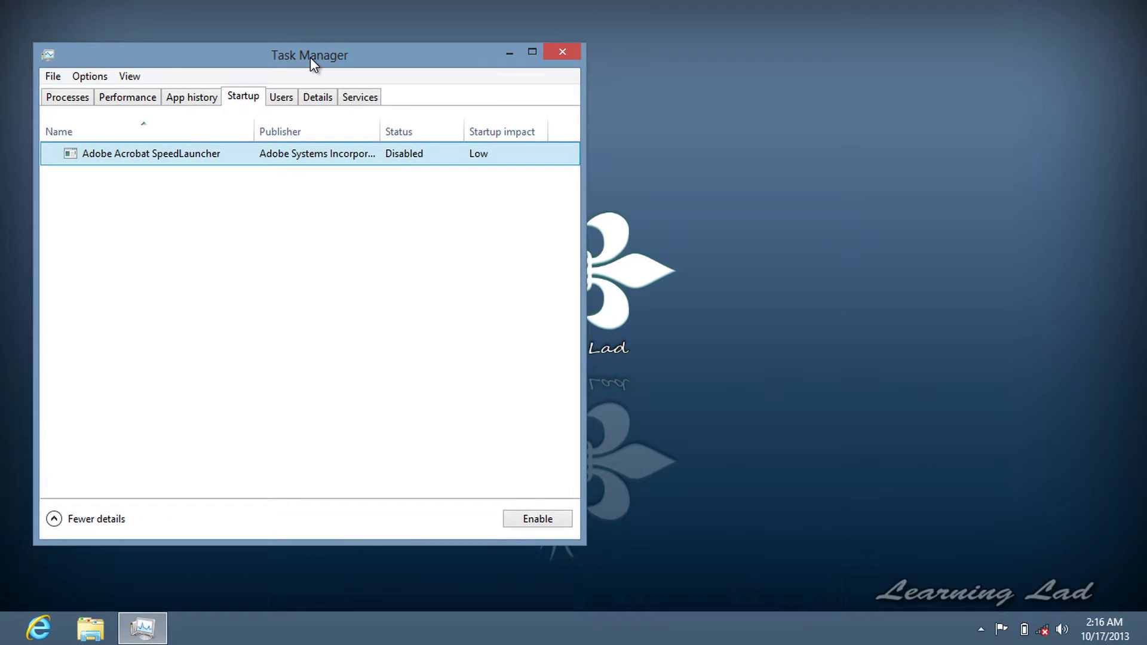
click(573, 51)
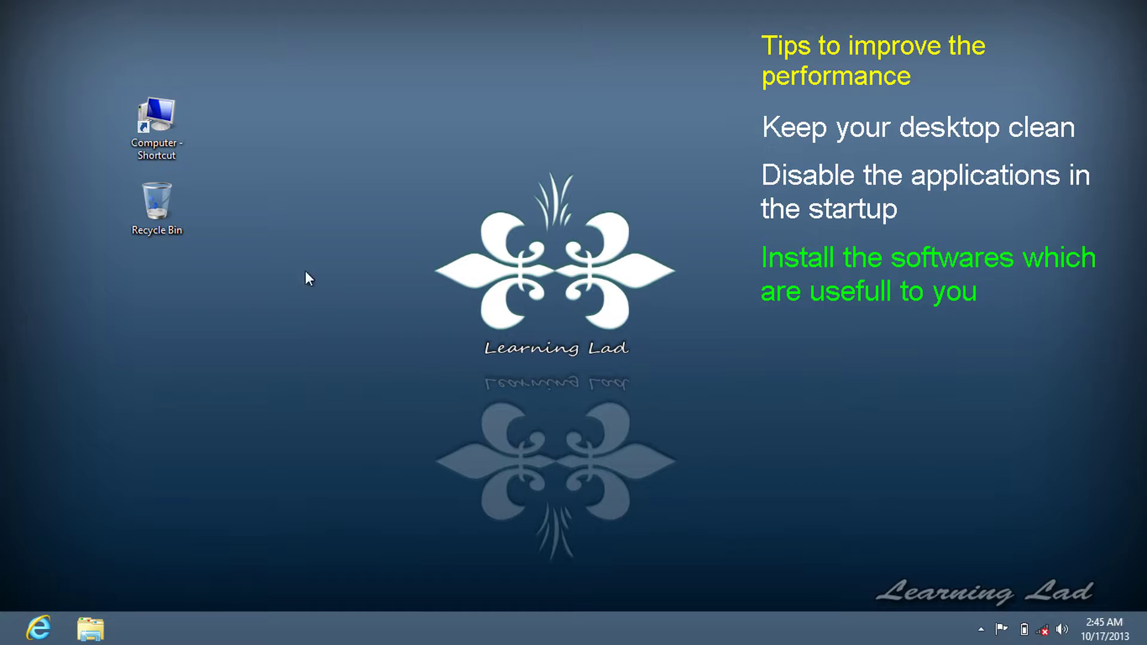
mouse_move(1144, 6)
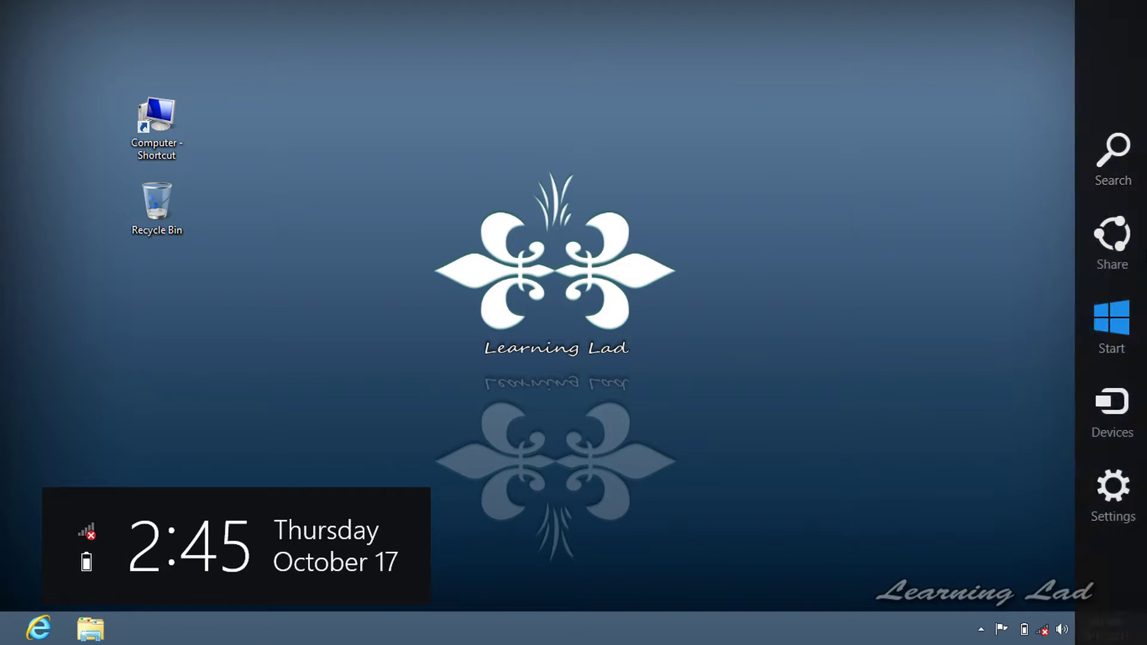
click(1135, 491)
click(1003, 122)
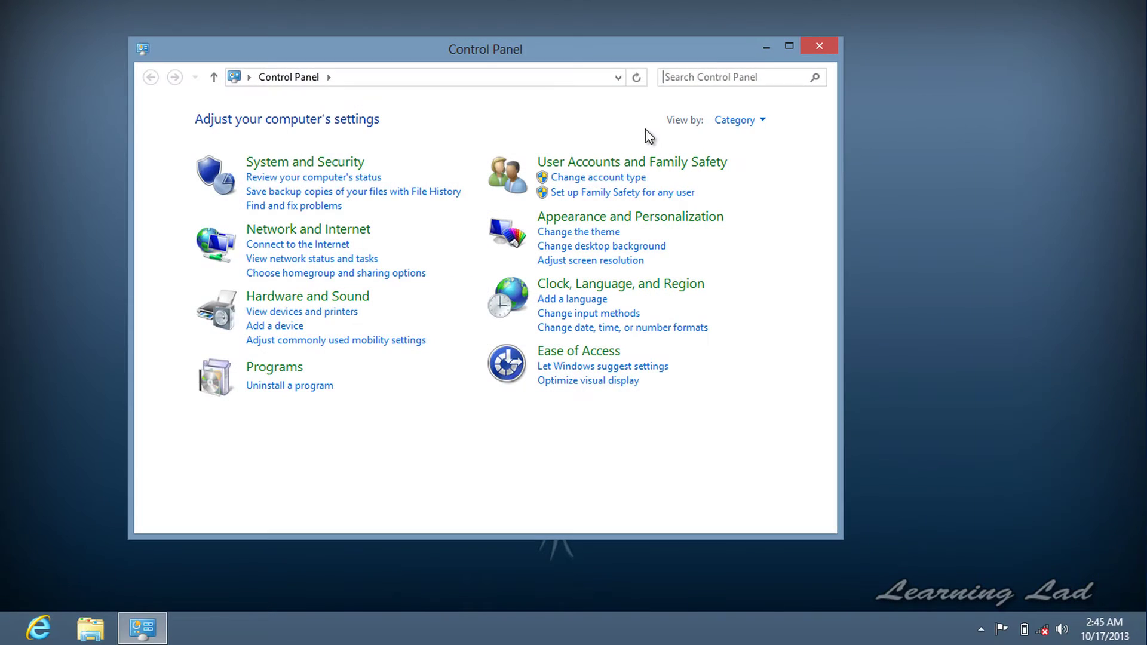
click(279, 367)
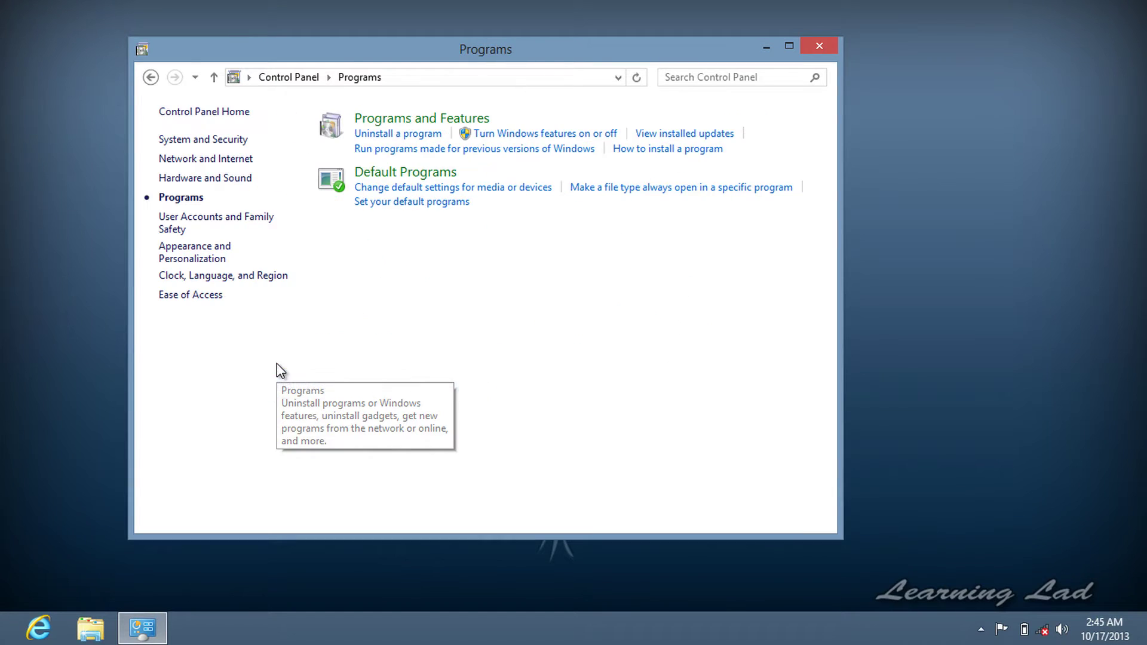
click(425, 119)
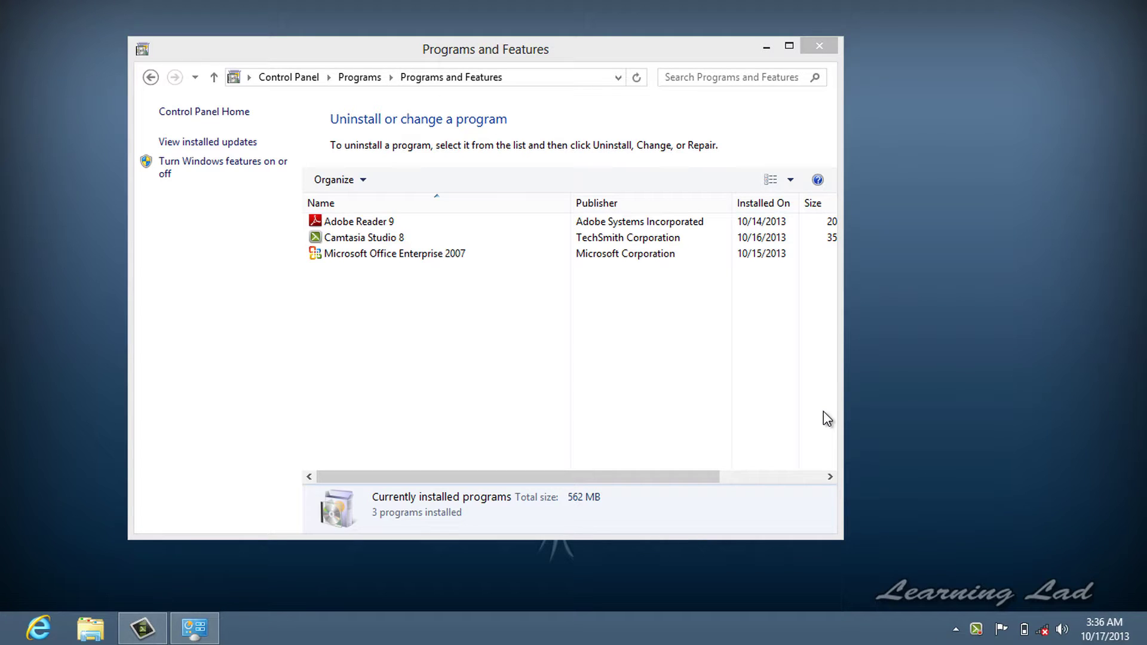
click(397, 254)
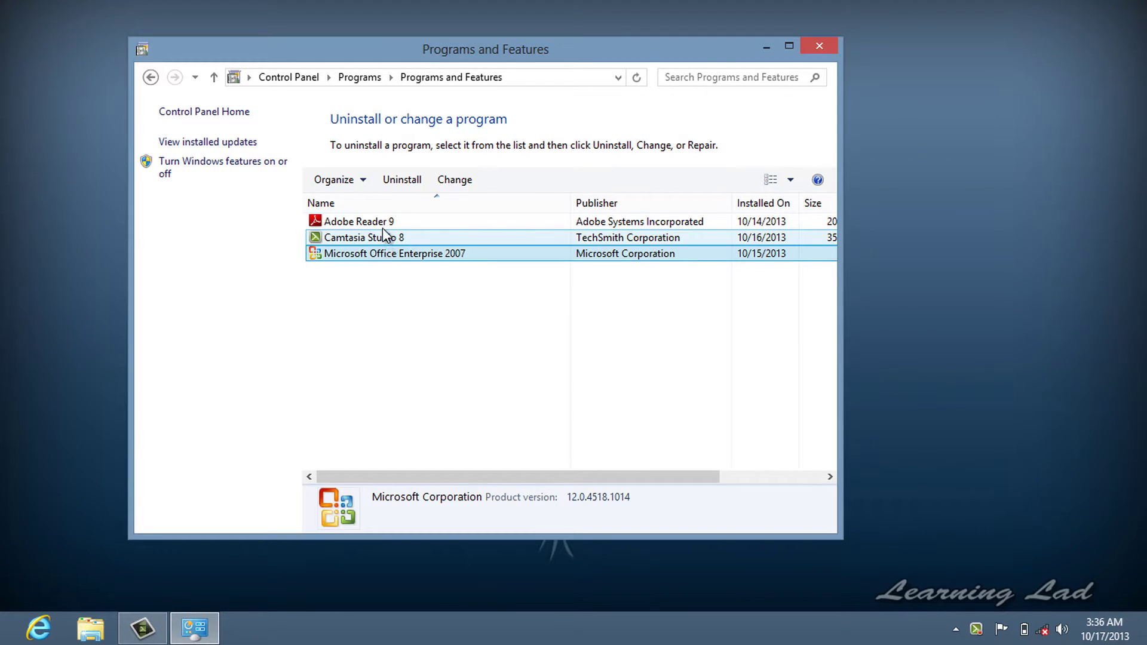
click(385, 222)
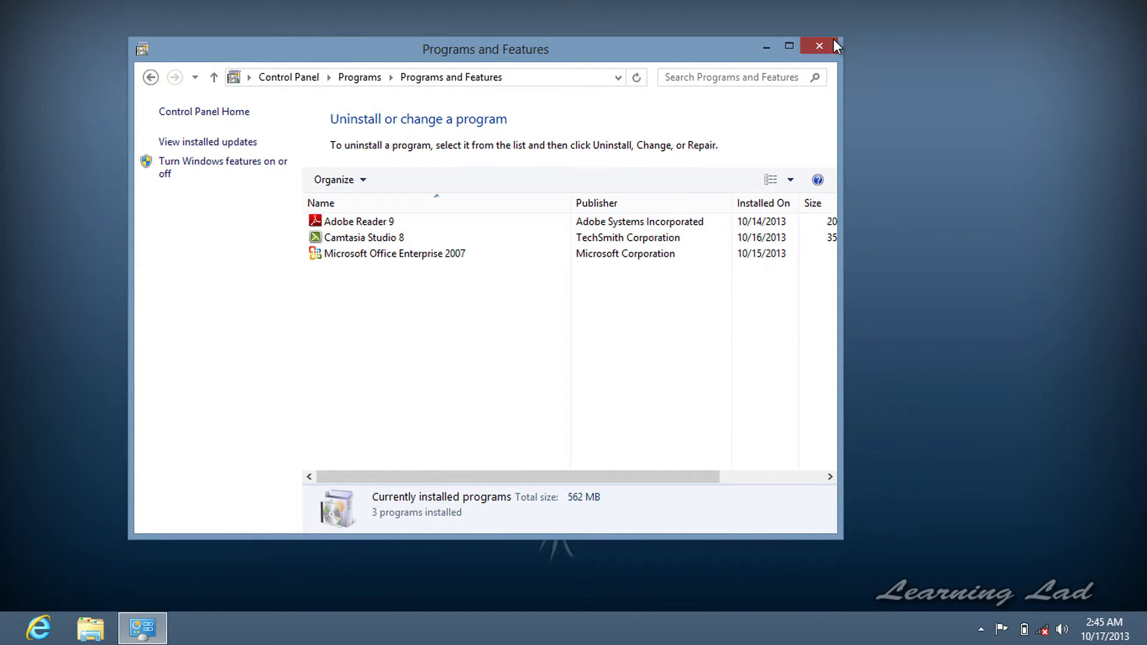
click(819, 46)
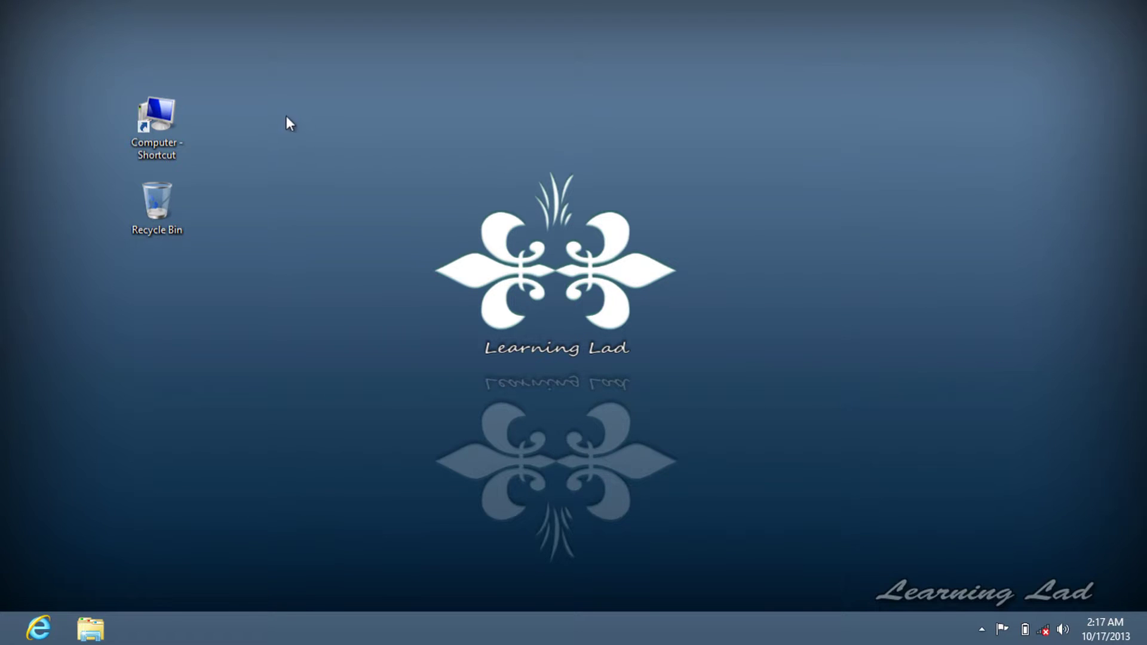
Open Computer's Properties to show the System page with Windows 8 Pro, 4.00 GB RAM and 32-bit
double_click(156, 115)
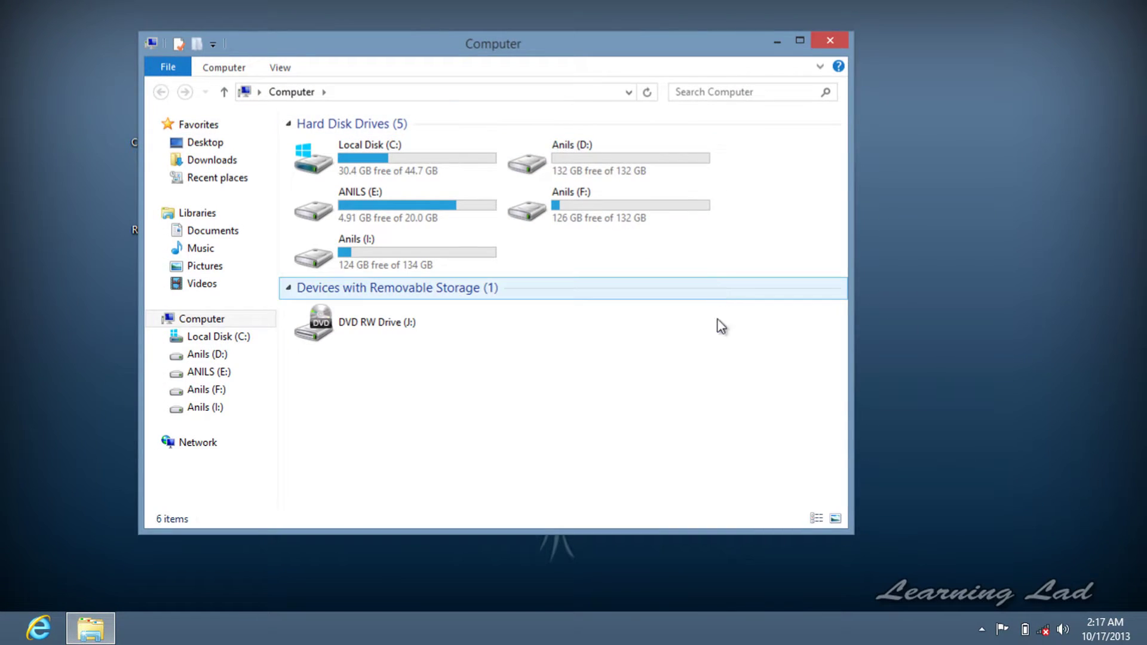
right_click(630, 338)
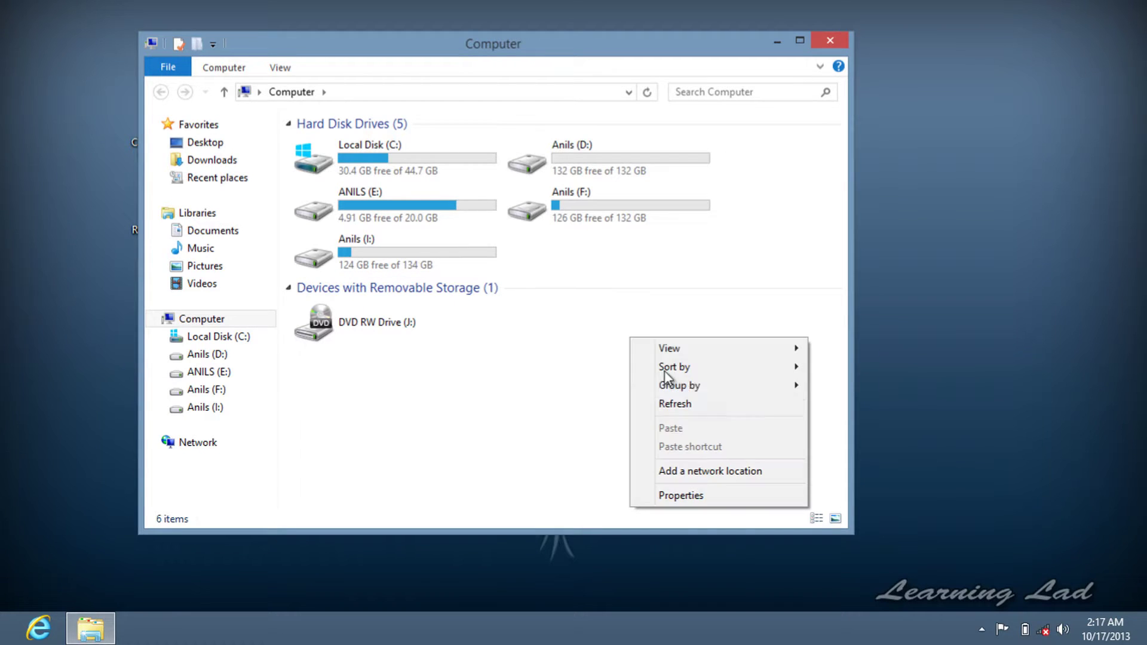
click(693, 497)
drag(502, 130, 572, 58)
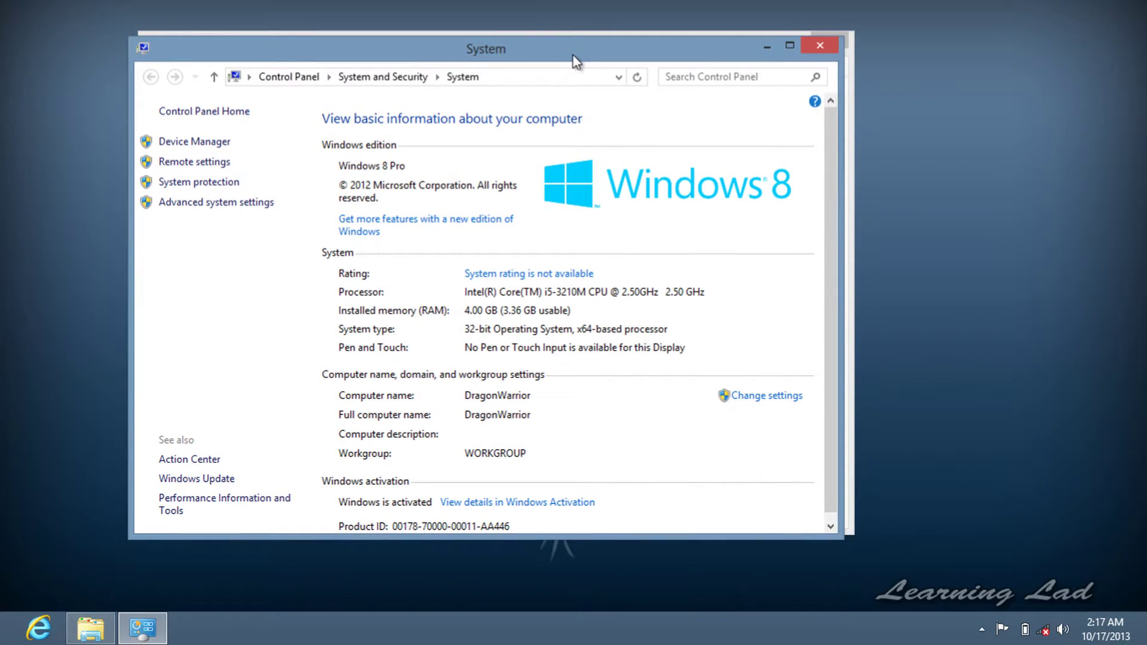
Open Advanced system settings so System Properties appears on the Advanced tab
click(231, 203)
drag(335, 112, 454, 85)
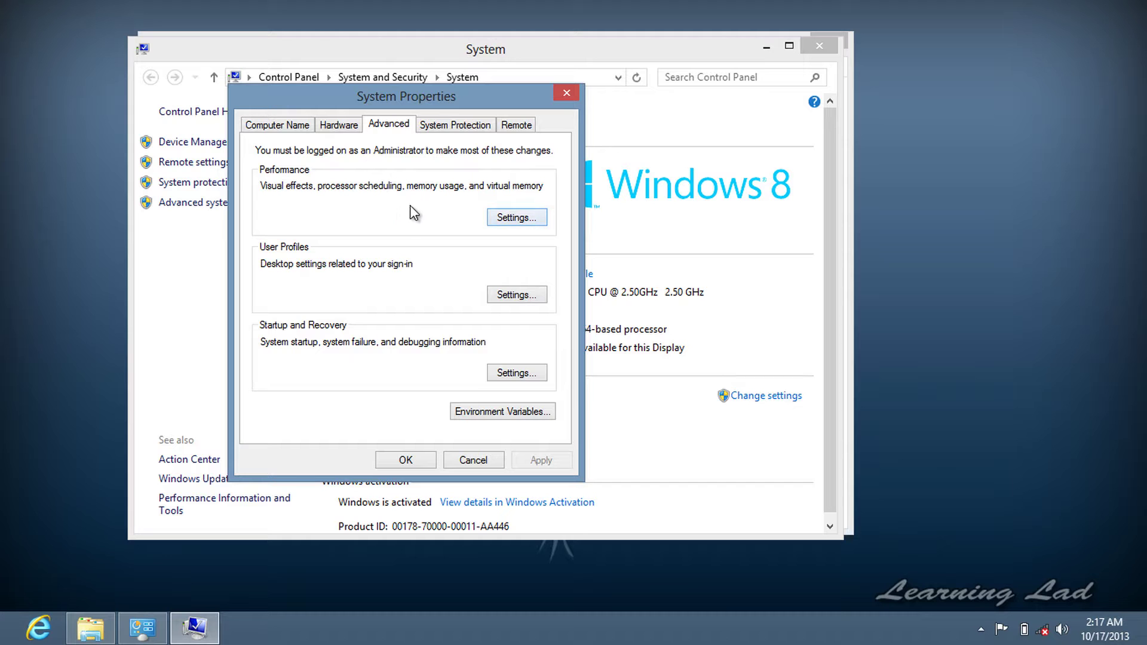
Apply 'Adjust for best performance' in Performance Options, then close System Properties and System
click(528, 221)
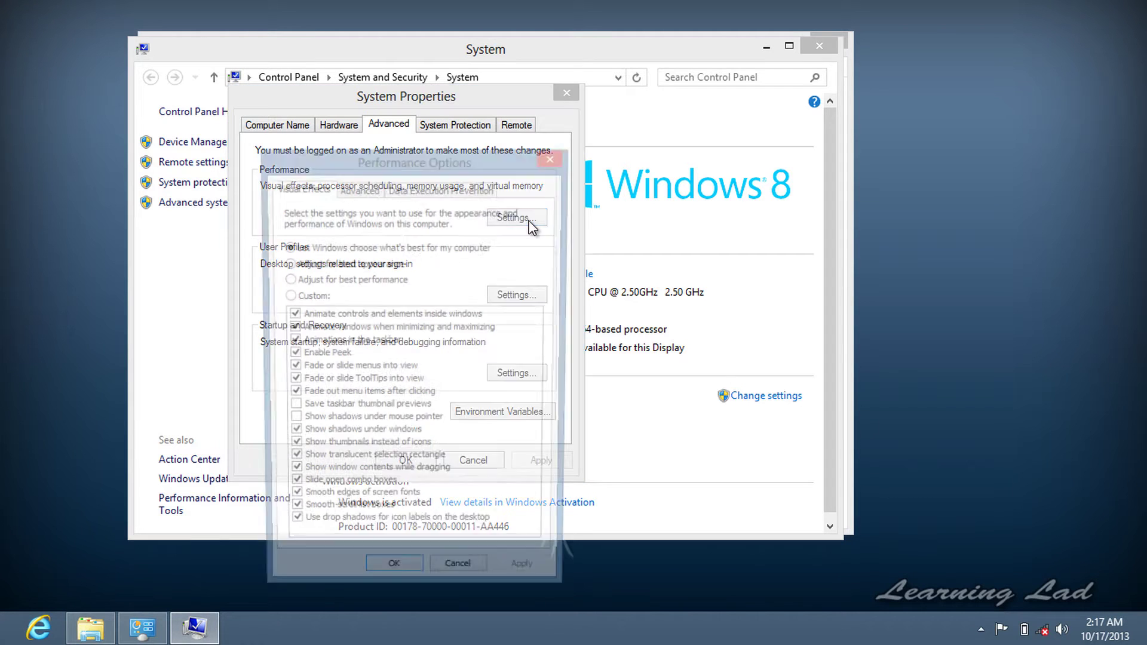
drag(481, 153, 468, 83)
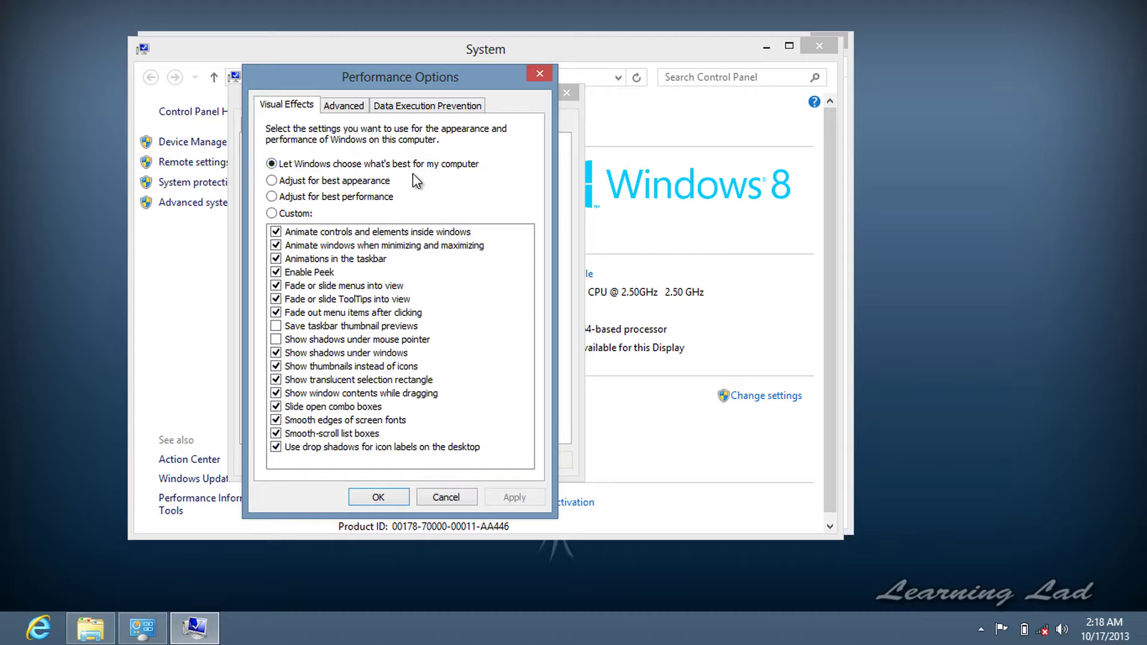
click(306, 201)
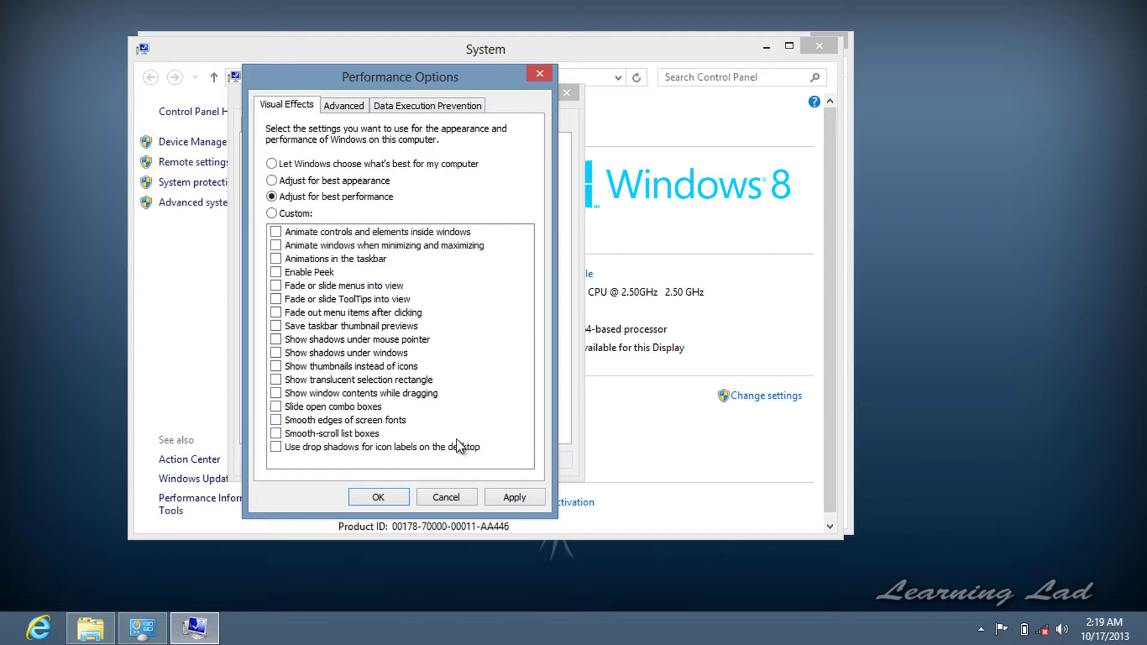
click(514, 498)
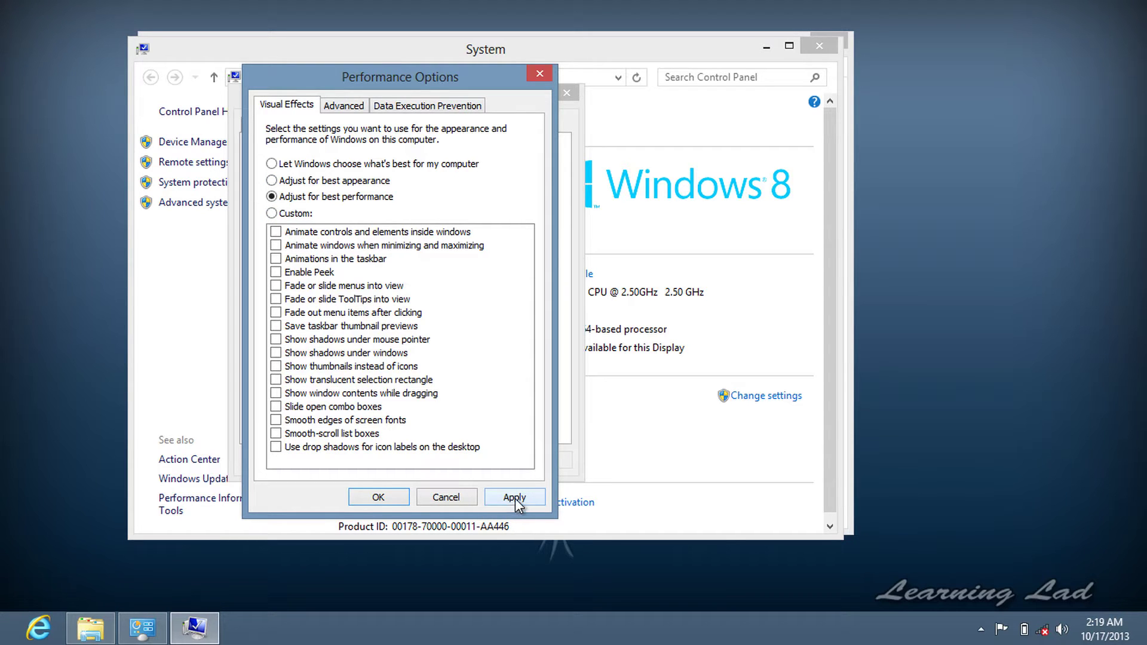
click(380, 498)
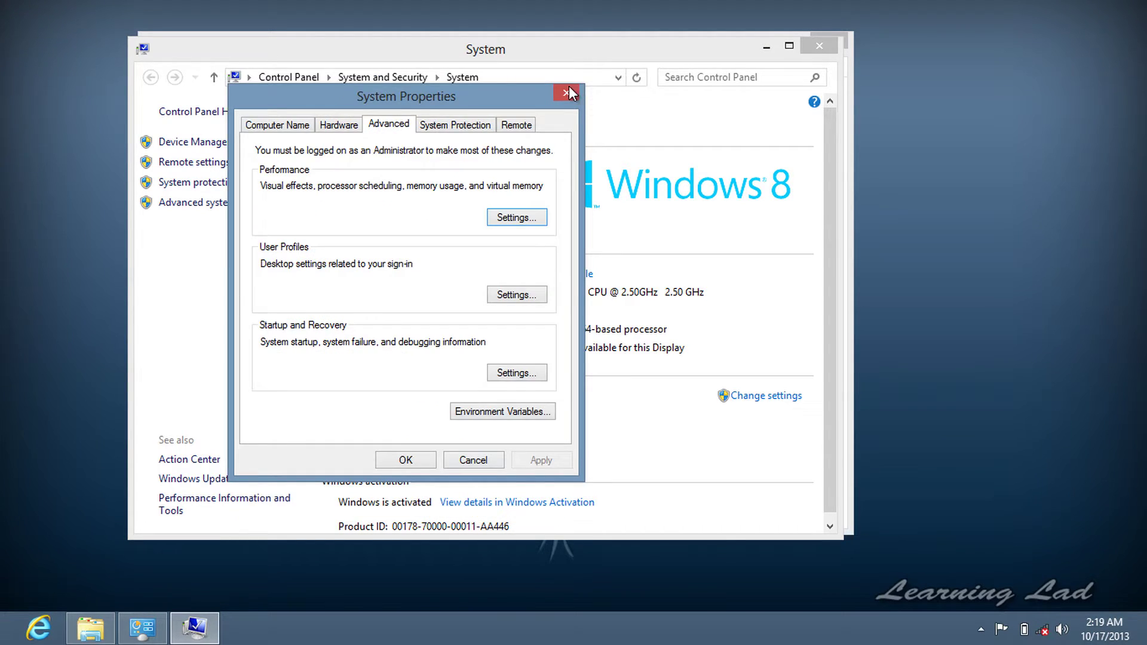
click(567, 88)
click(819, 46)
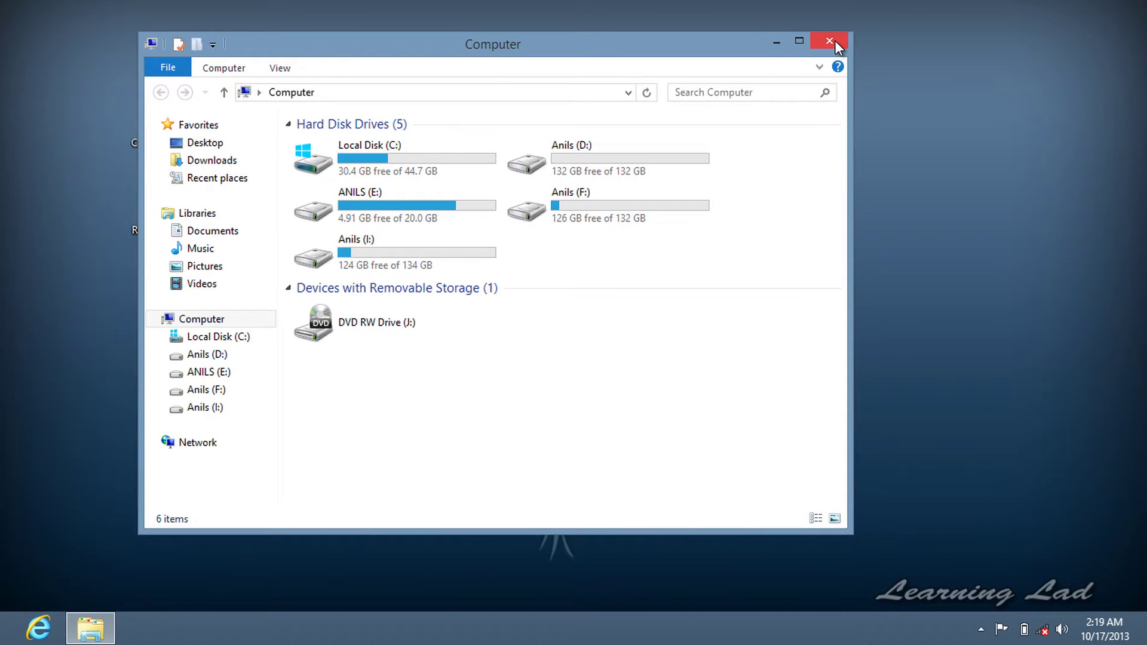
Close the Computer window and refresh the desktop
click(834, 42)
right_click(370, 175)
click(415, 223)
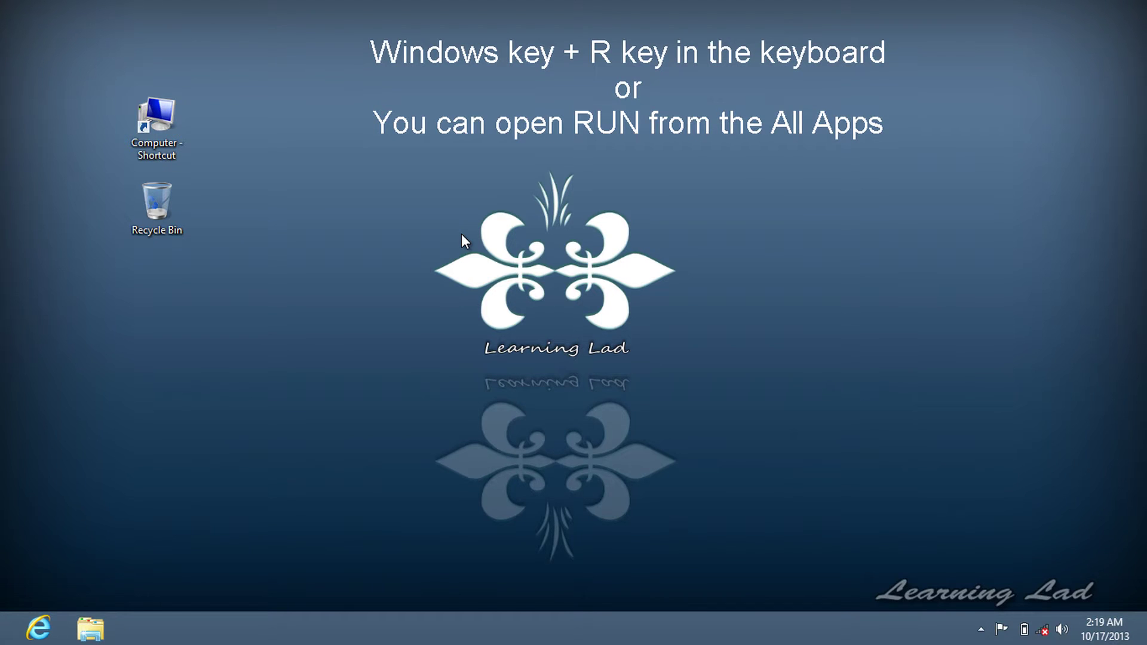
Open C:\Windows\Temp with Run 'temp', delete all four items, and close the folder
key(super+r)
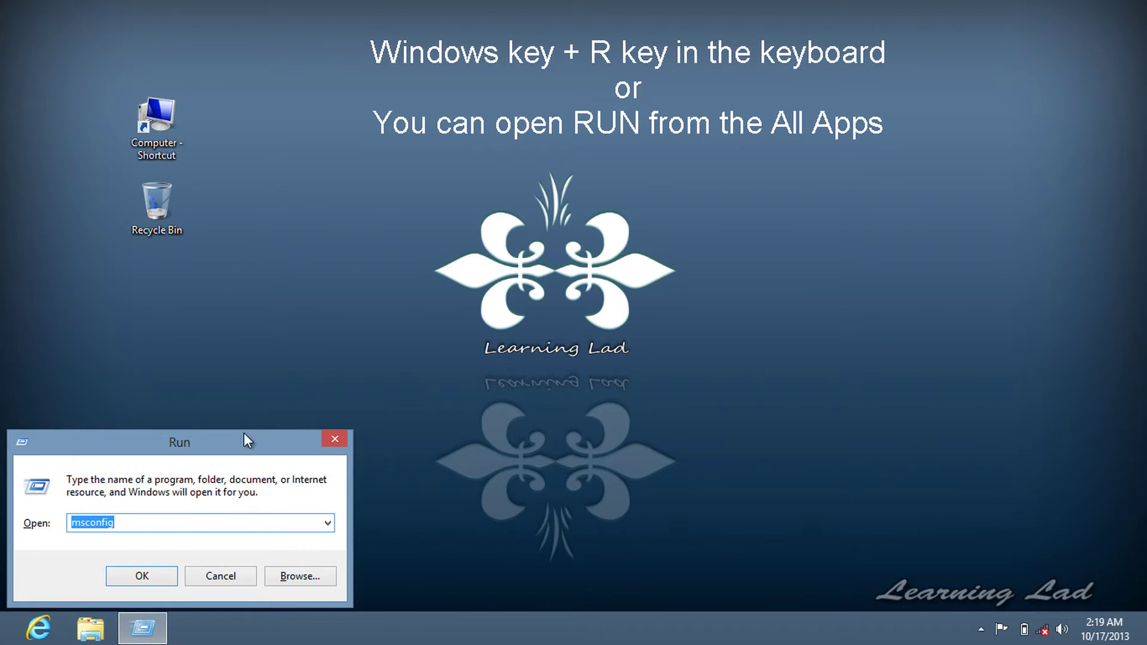
drag(244, 433, 506, 122)
key(BackSpace)
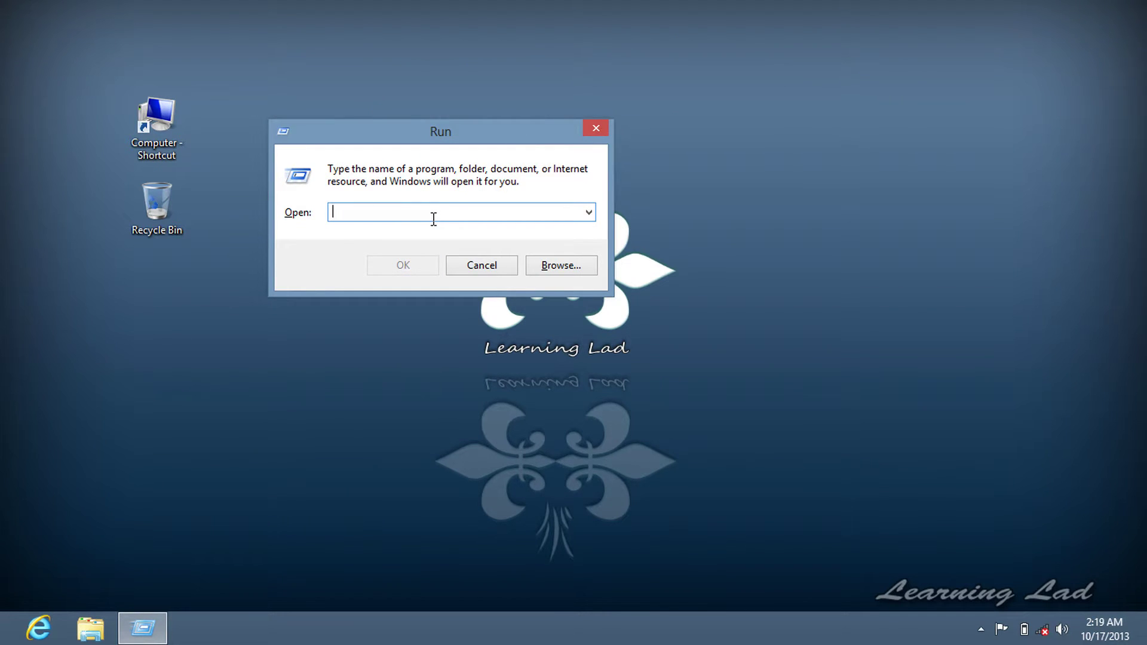
text(temp)
key(Return)
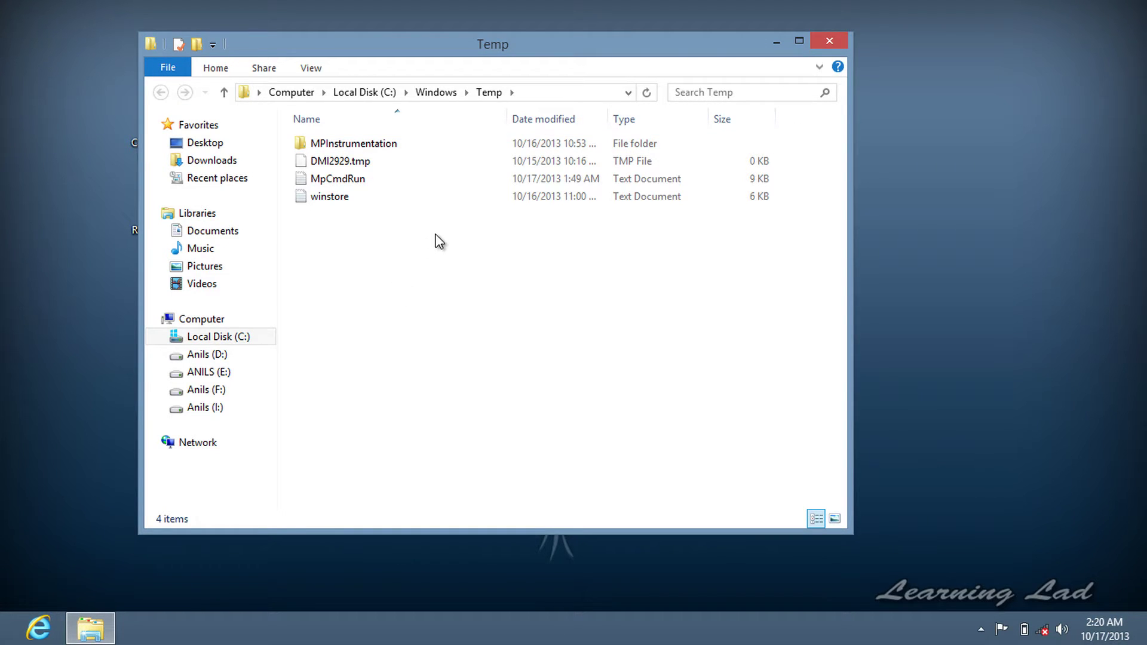
key(ctrl+a)
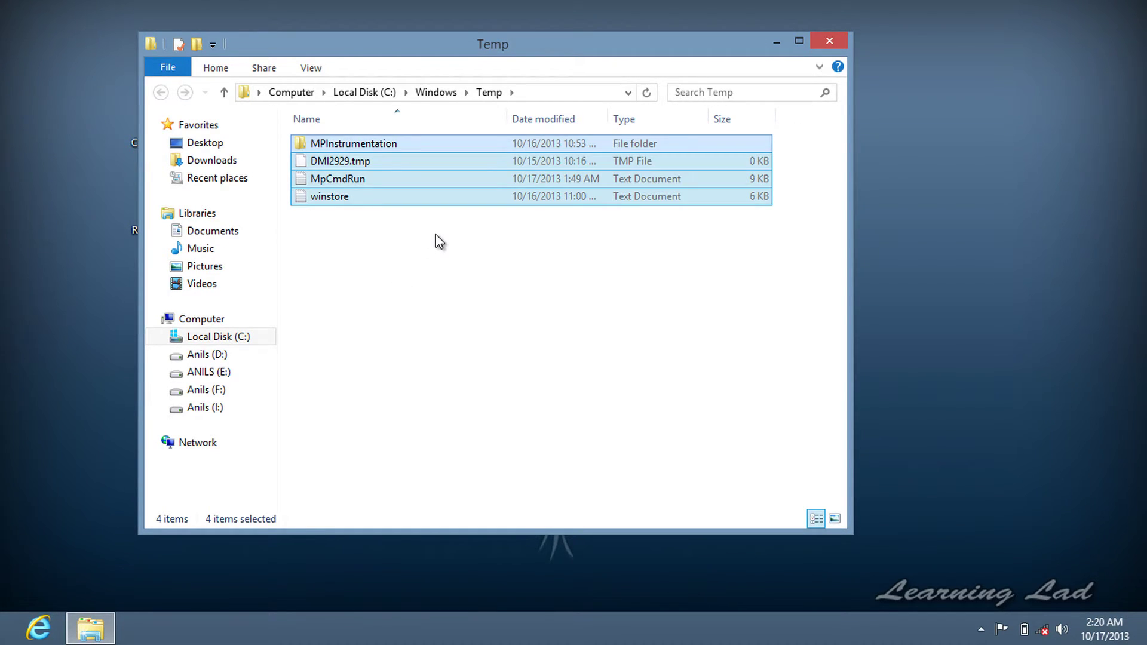
key(Delete)
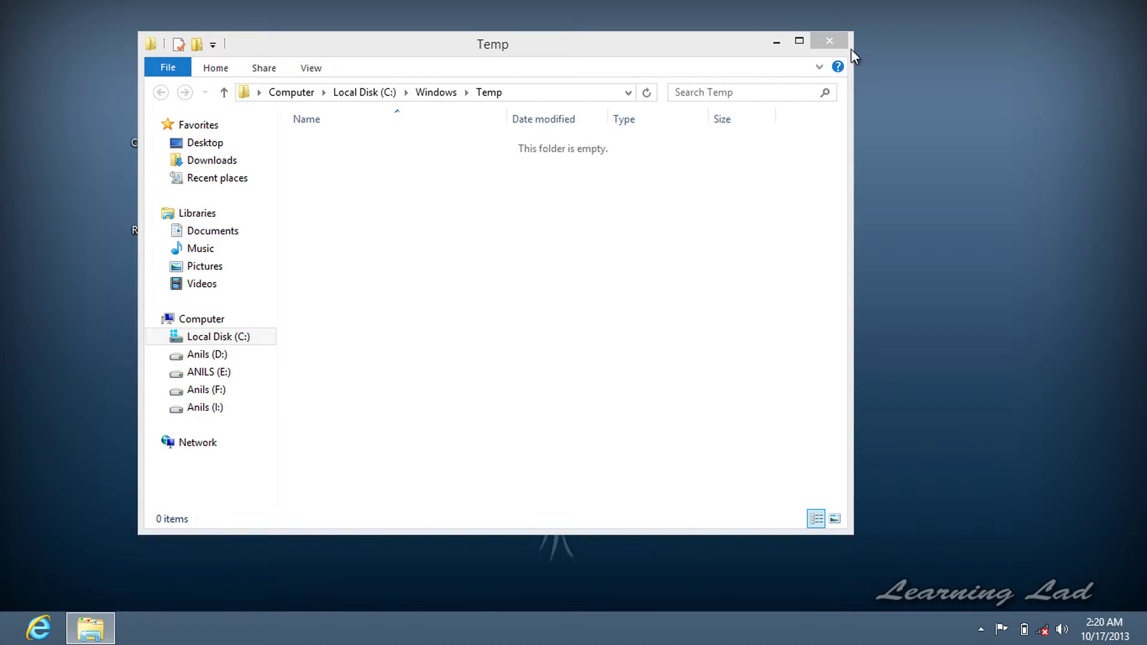
click(830, 42)
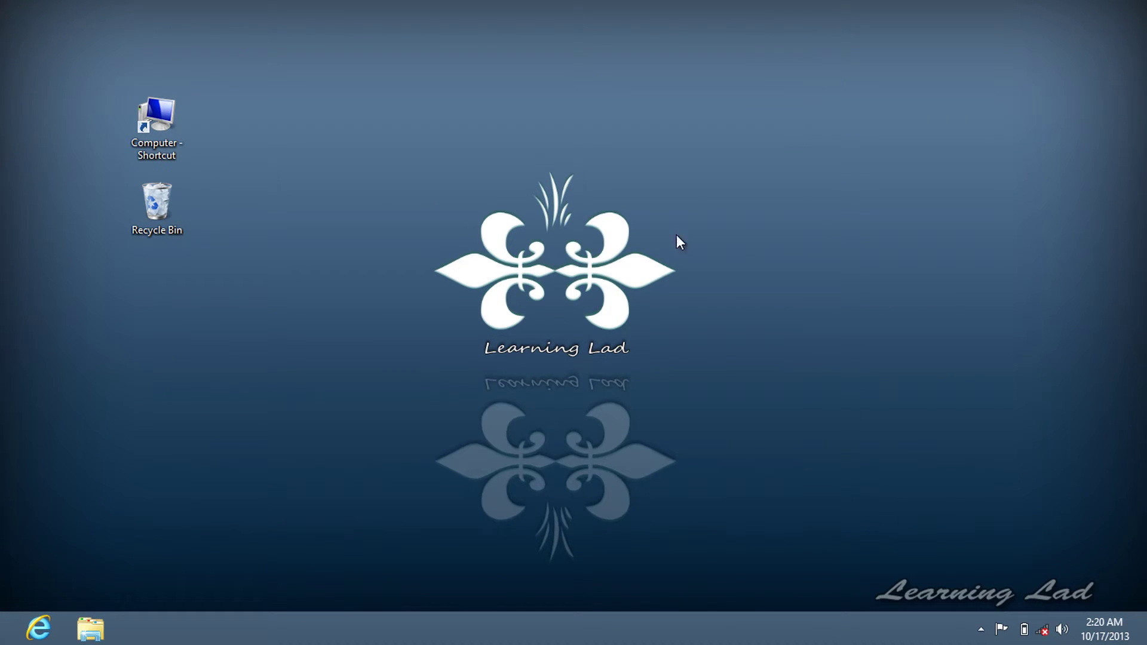
Open the user's temporary files folder with Run '%temp%'
key(super+r)
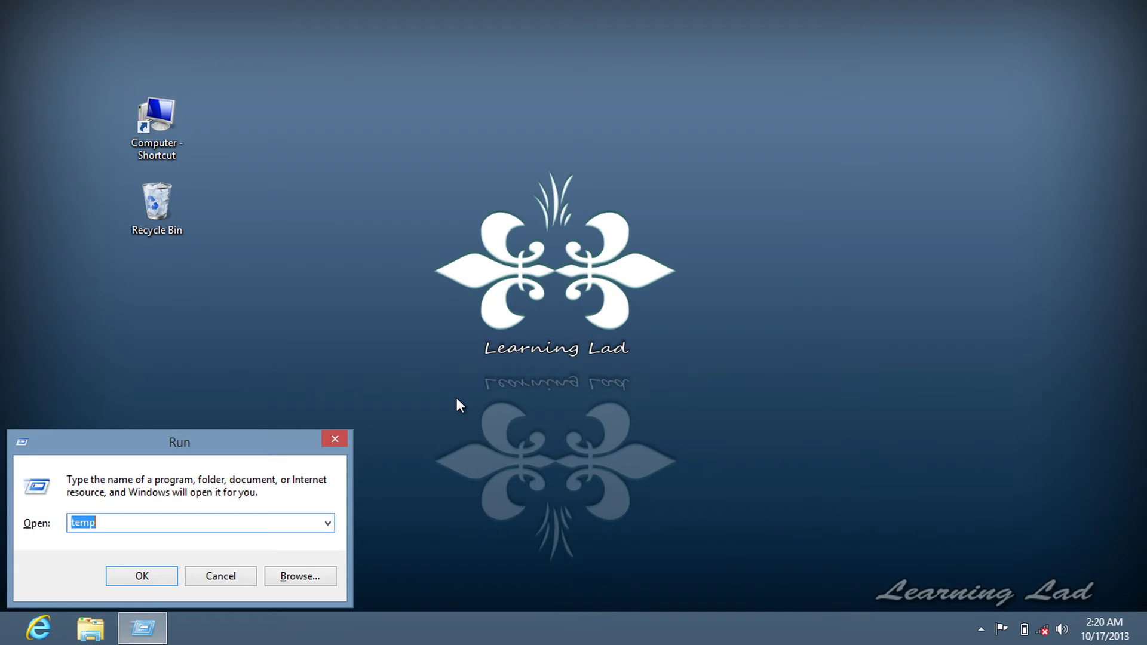
drag(239, 441, 518, 106)
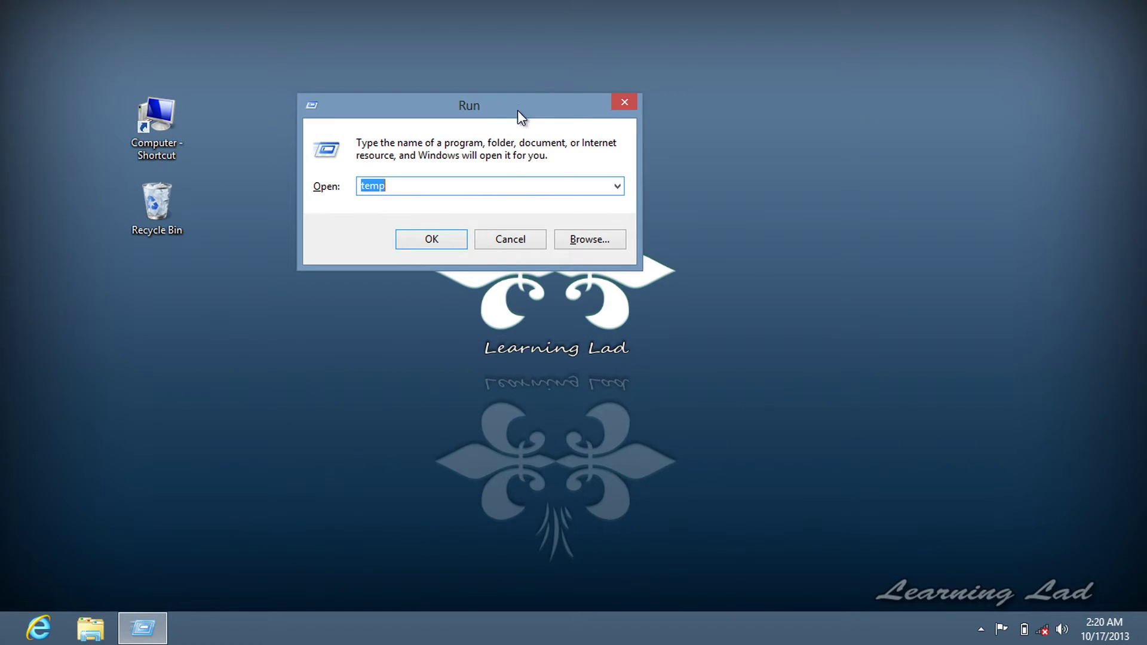
text(%)
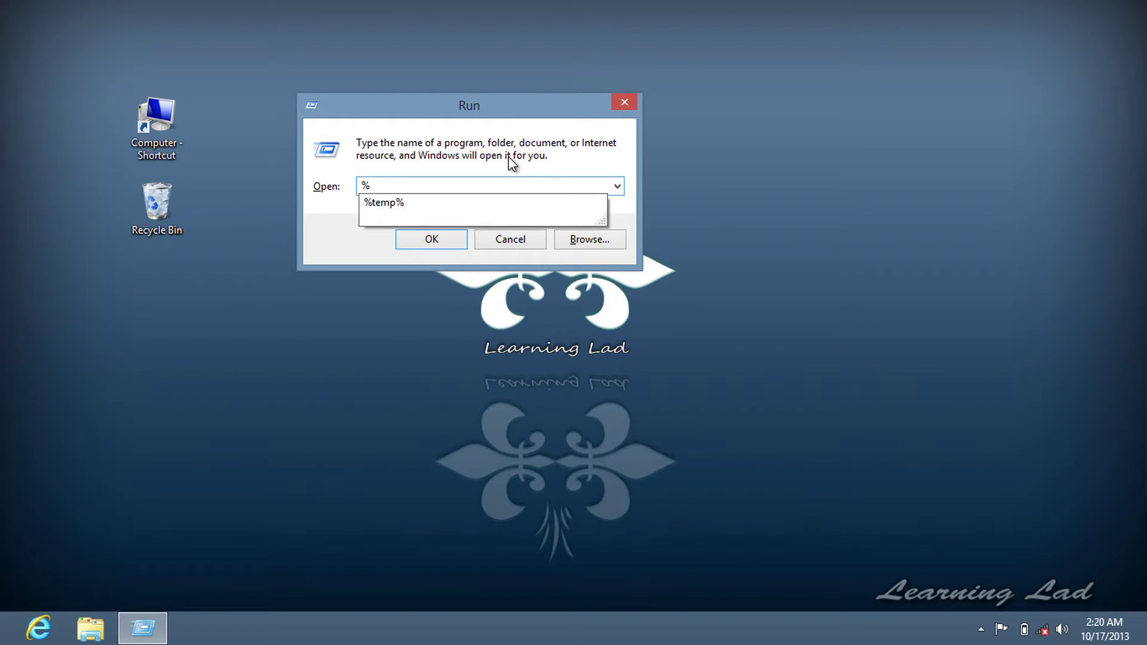
text(temp%)
key(Return)
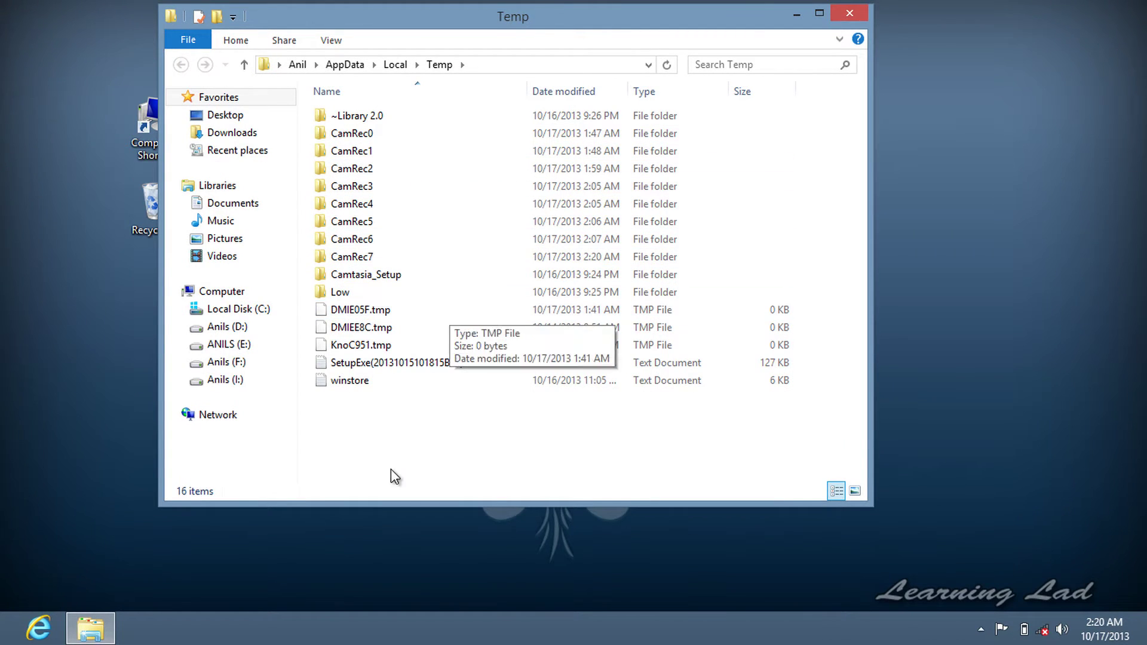
Delete all 16 items, skipping every locked CamRec folder, and close the Temp window
key(ctrl+a)
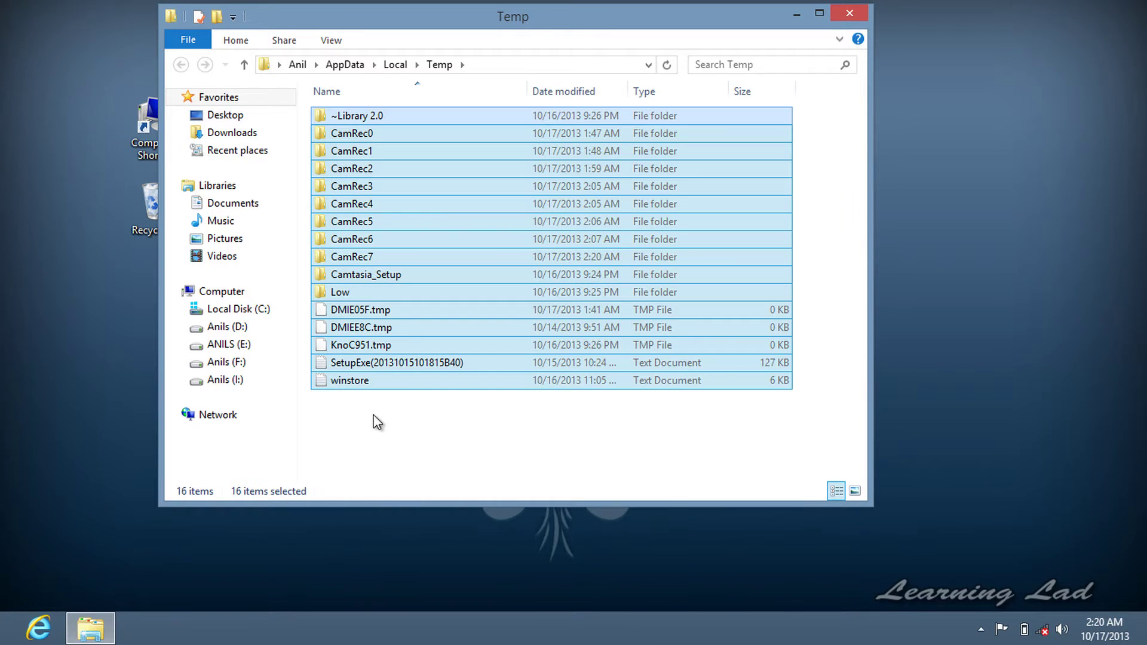
right_click(403, 206)
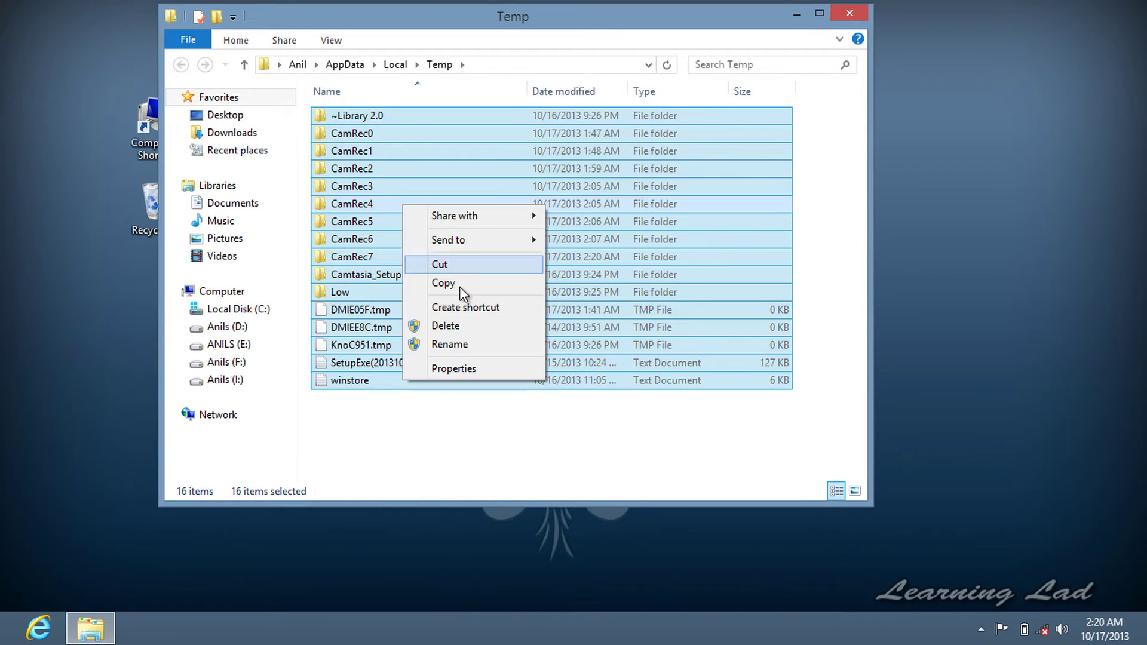
click(483, 326)
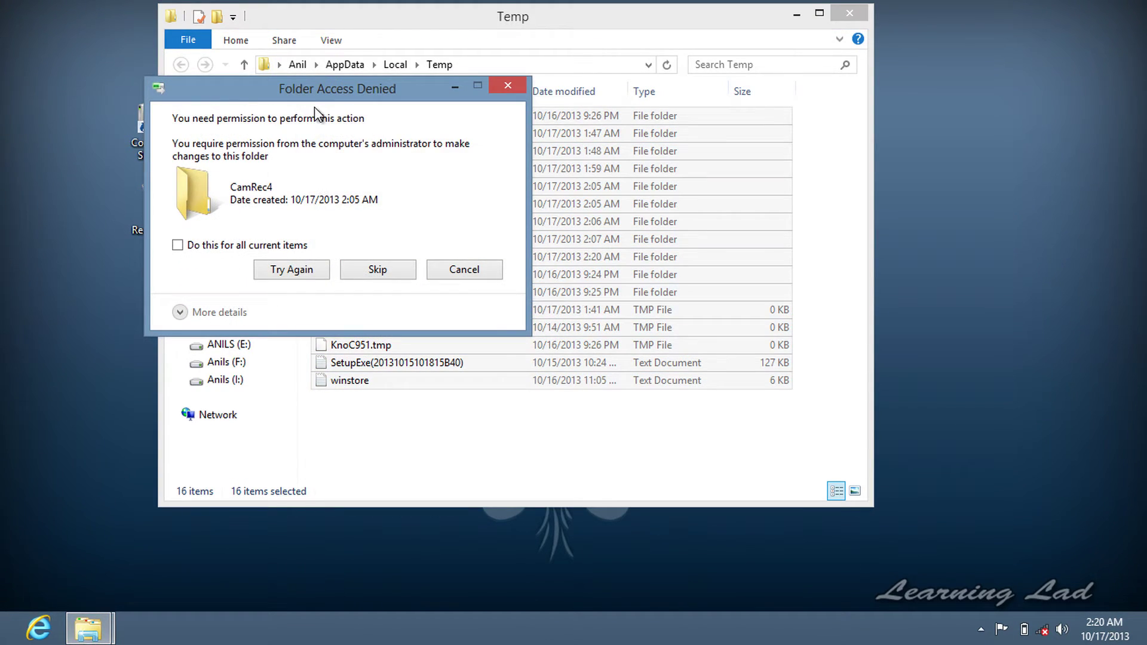
drag(316, 99, 498, 109)
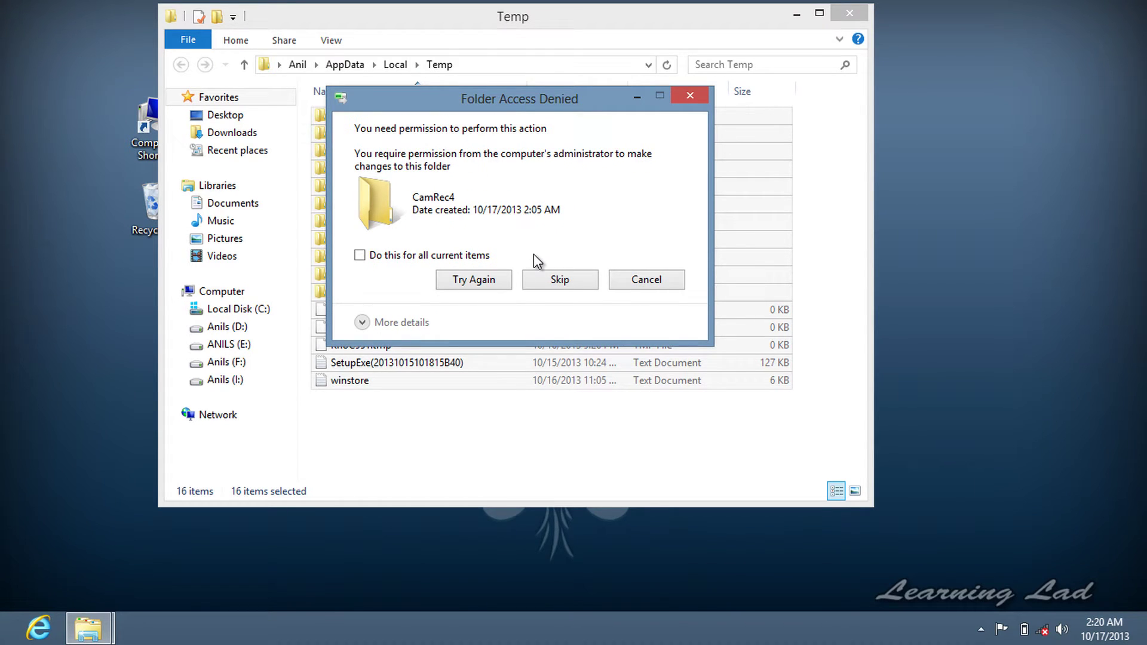
click(558, 280)
click(359, 255)
click(558, 279)
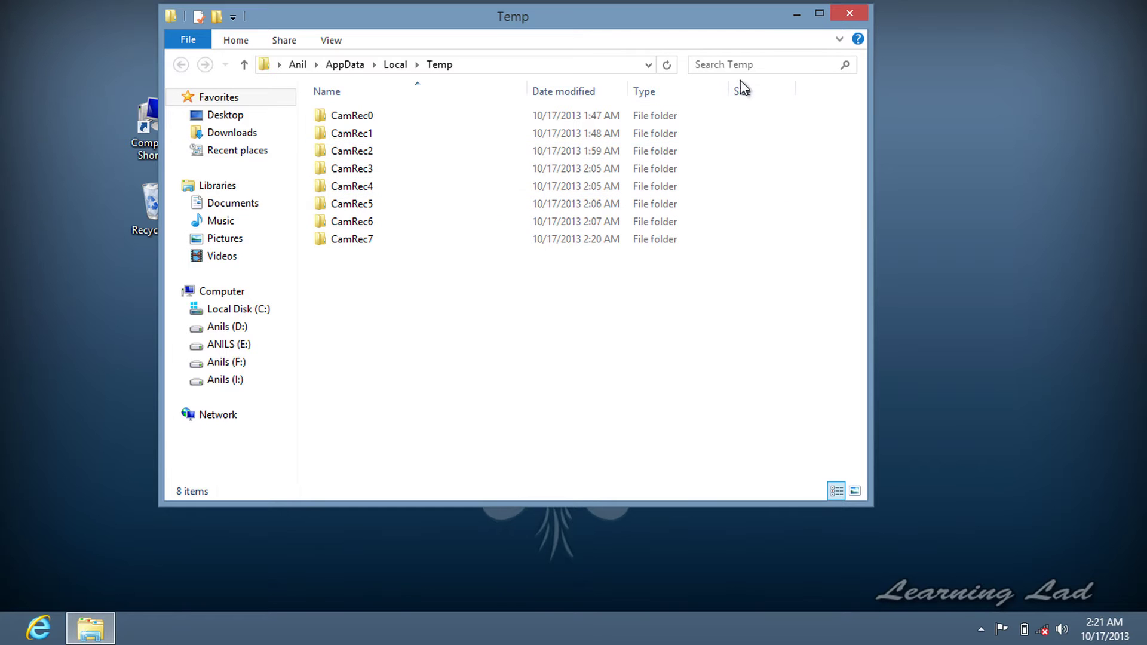
click(848, 18)
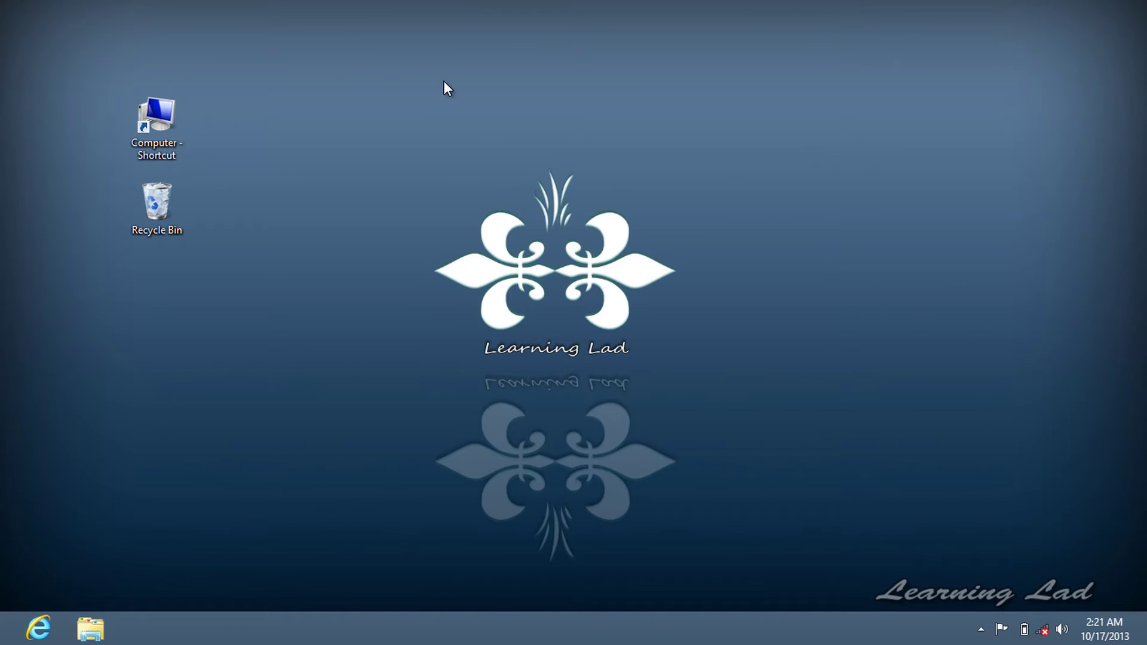
Refresh the desktop and open the Prefetch folder with Run 'prefetch'
right_click(444, 81)
click(500, 132)
key(super+r)
drag(254, 445, 454, 194)
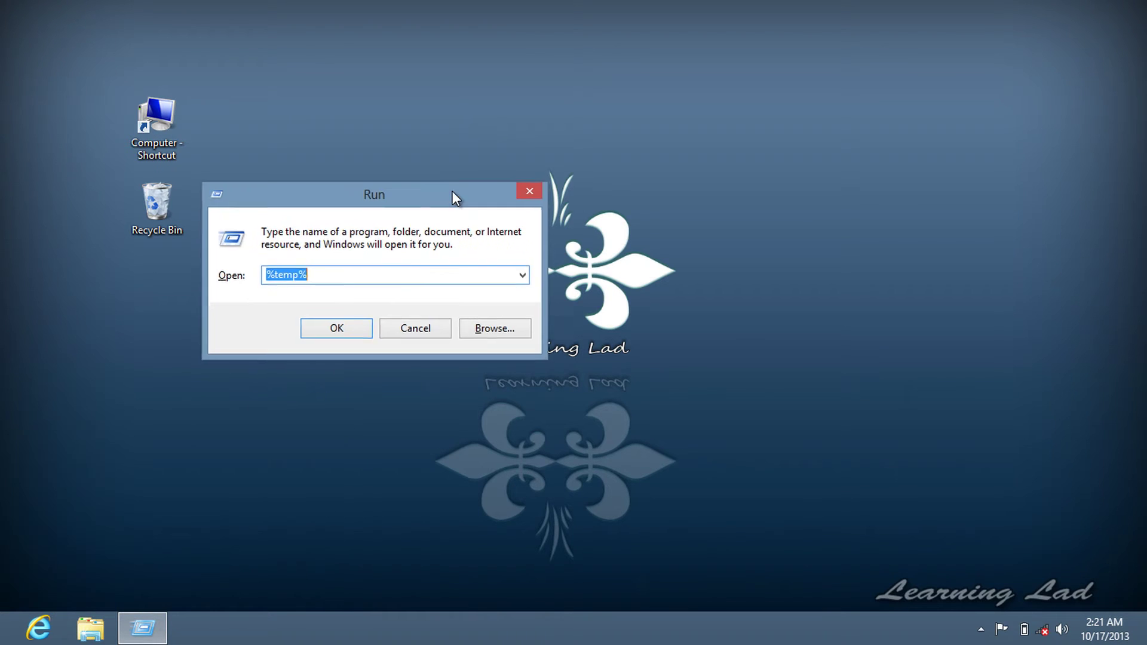
drag(504, 154, 571, 103)
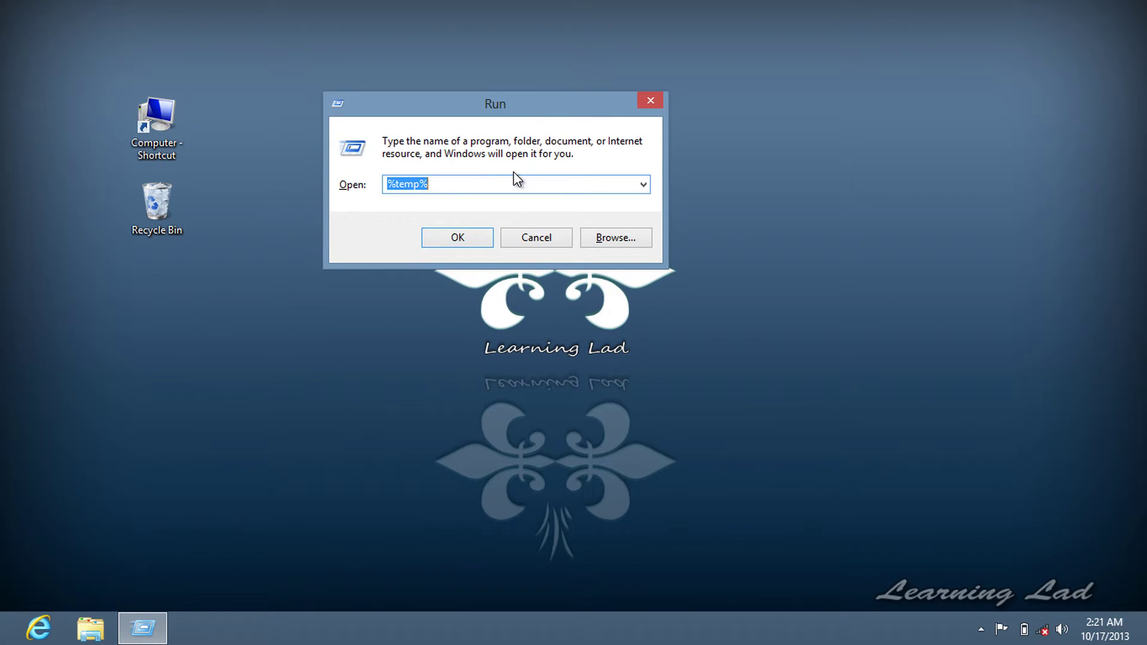
text(prefe)
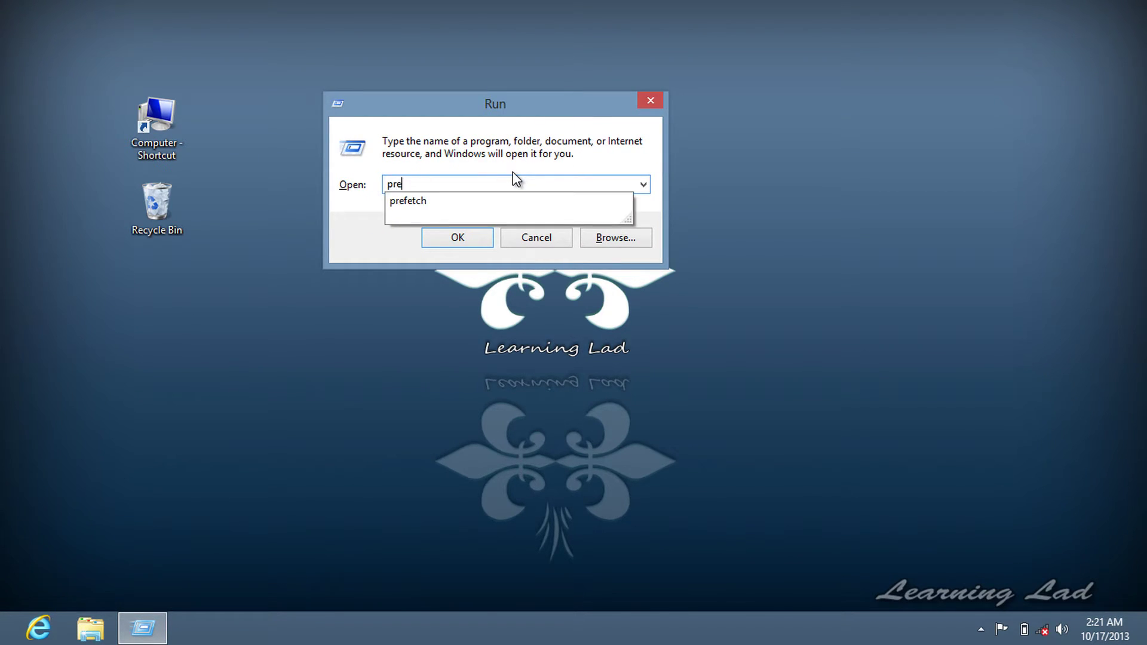
text(tch)
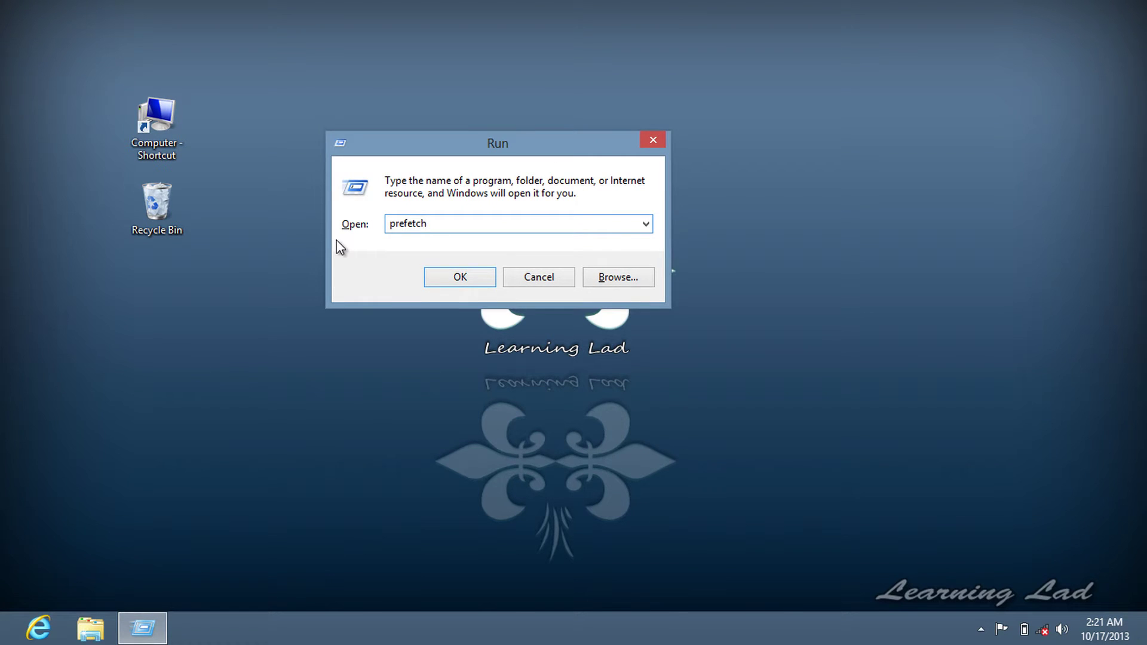
click(443, 278)
Select and delete all 126 Prefetch files, then close the emptied folder
click(418, 201)
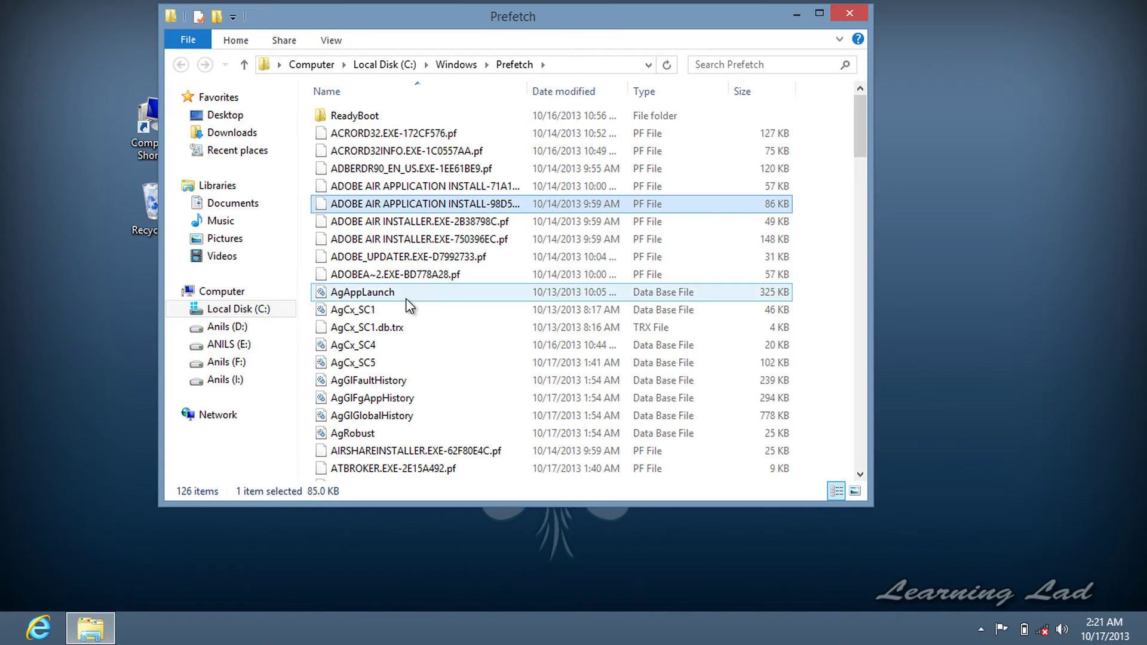
scroll(408, 300, down, 5)
scroll(408, 300, down, 15)
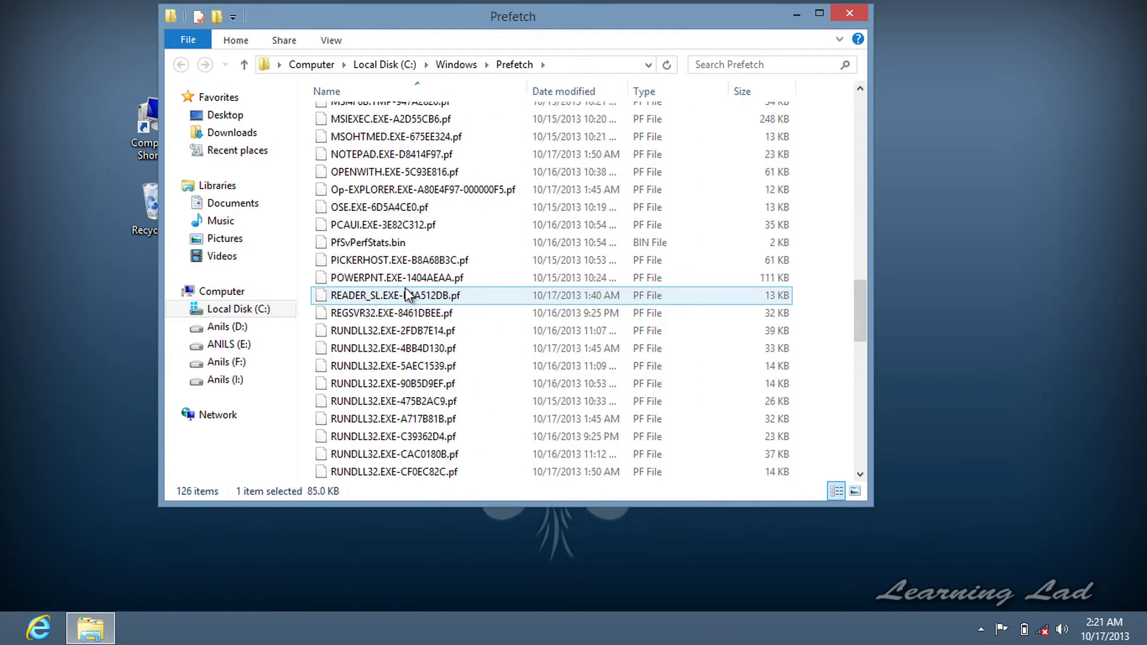
key(ctrl+a)
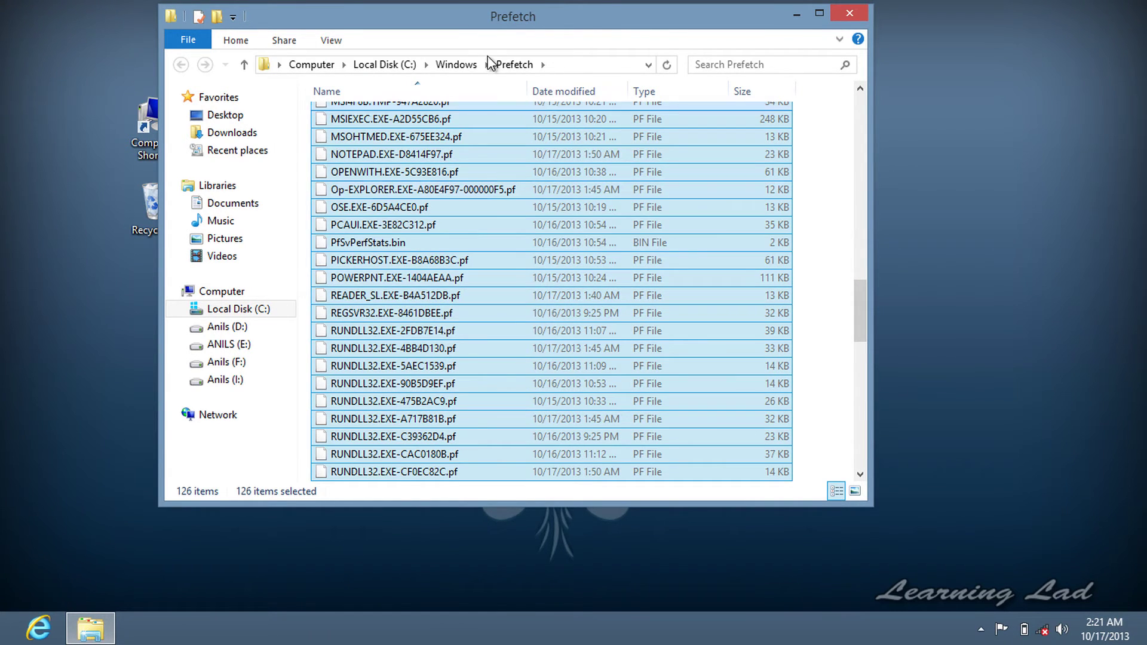
right_click(372, 182)
click(443, 280)
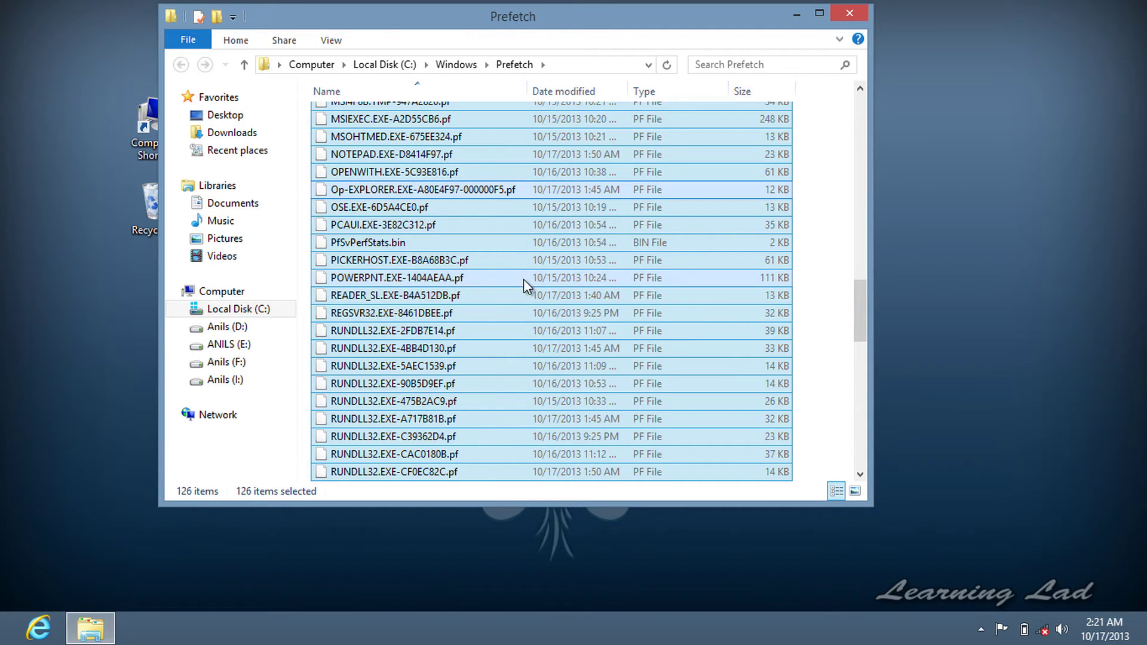
click(850, 13)
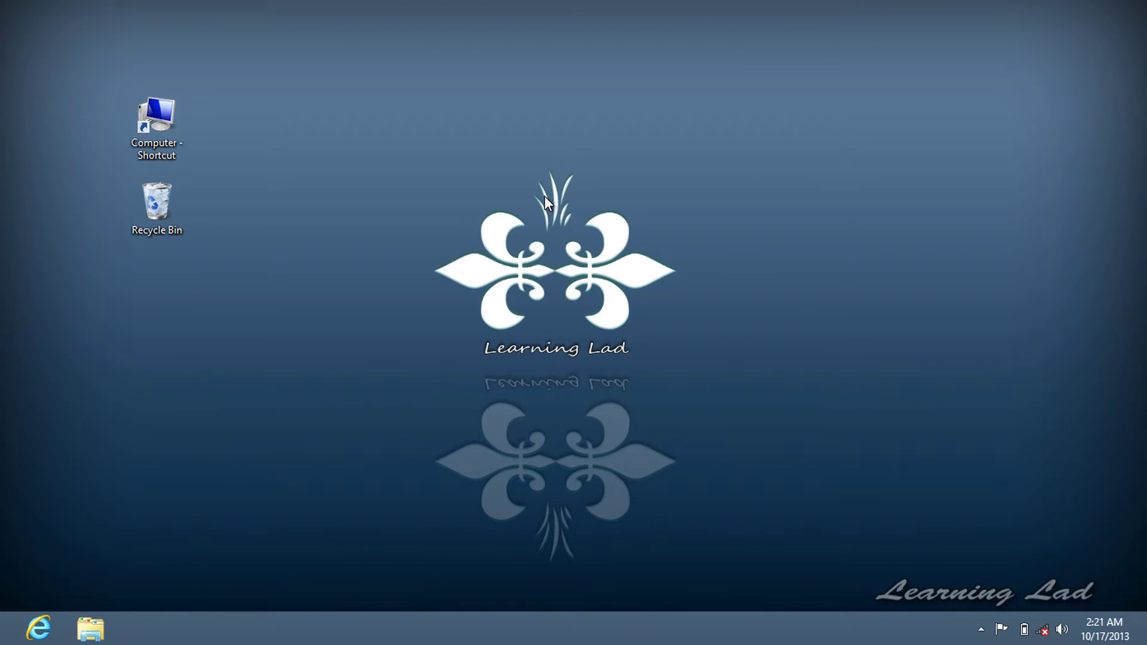
Open the Recent folder with Run 'recent'
key(super+r)
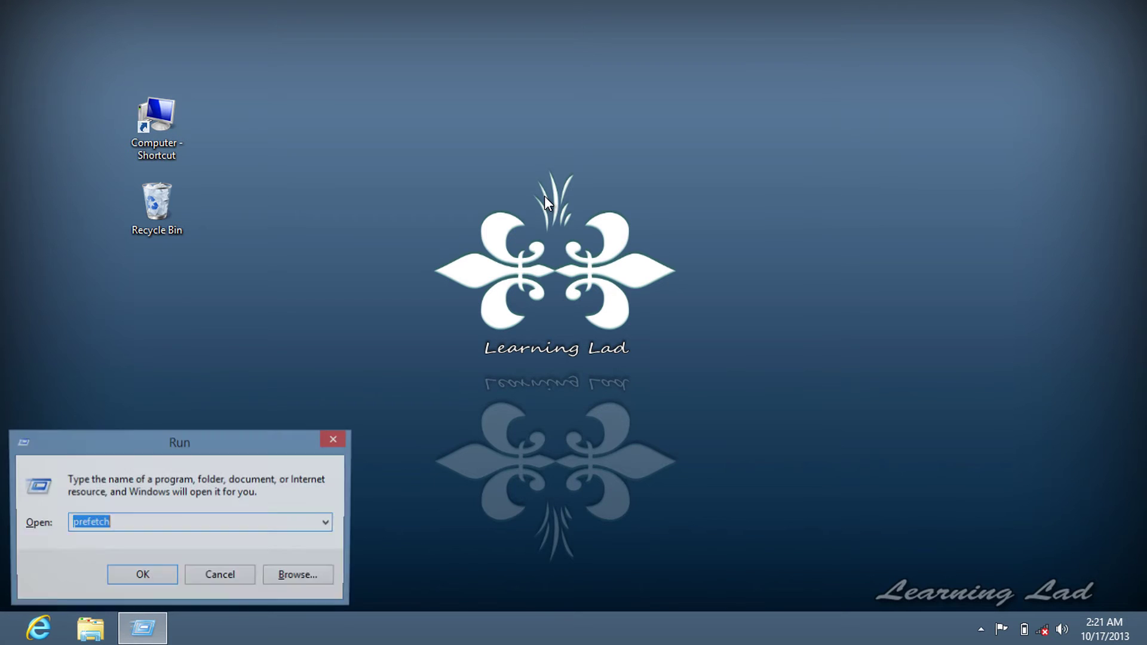
drag(238, 443, 614, 88)
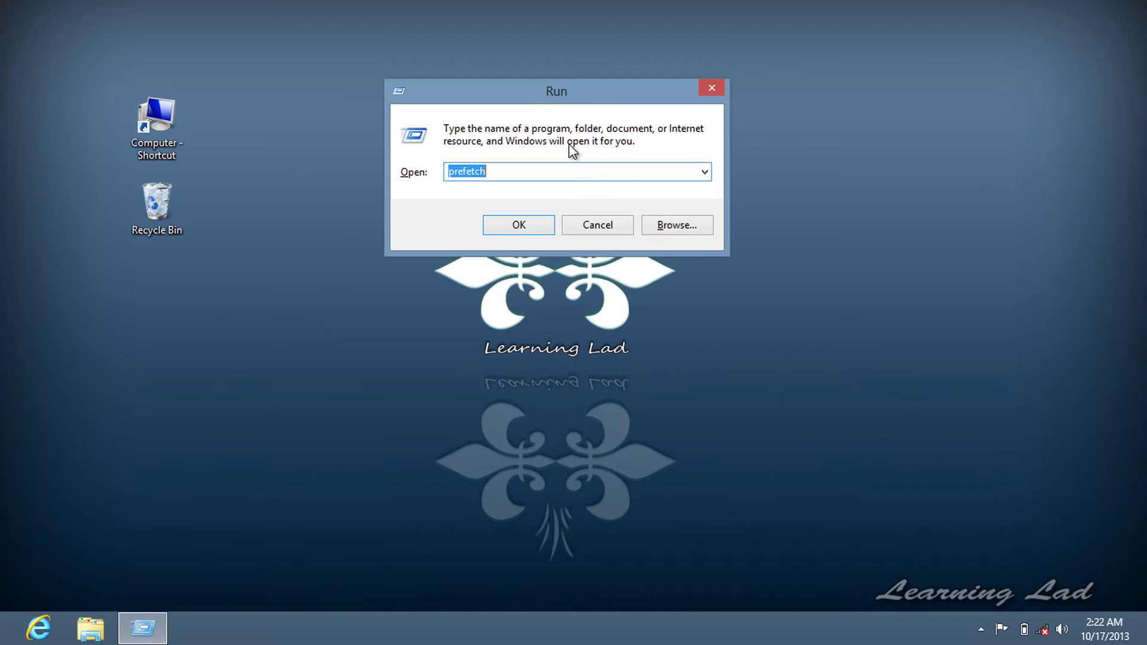
text(re)
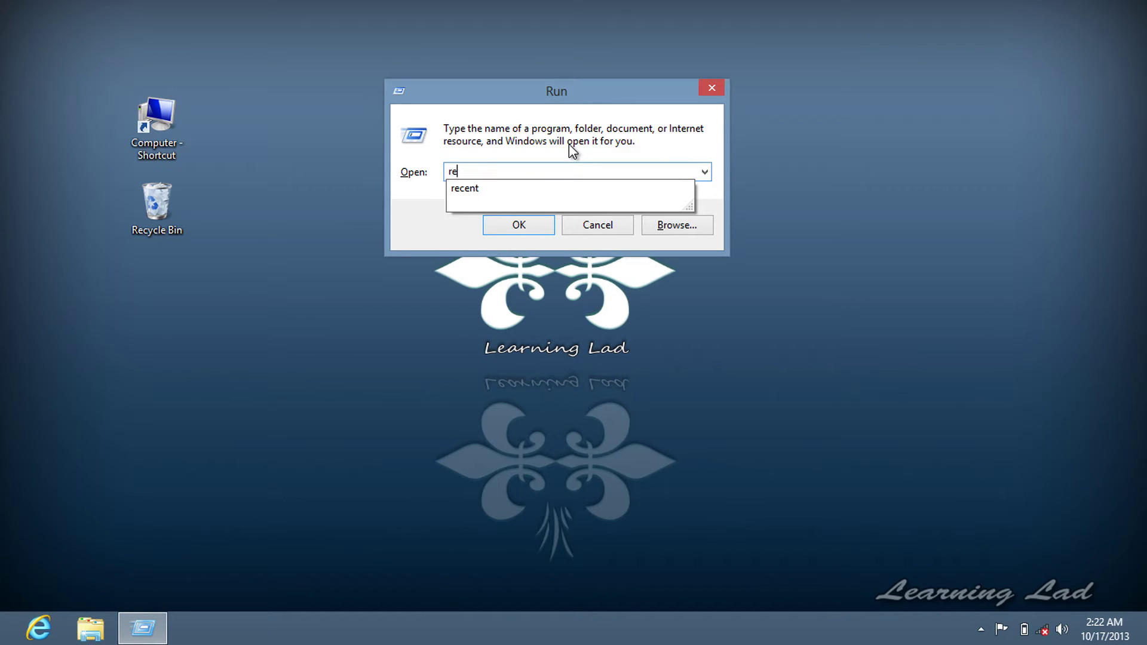
text(cent)
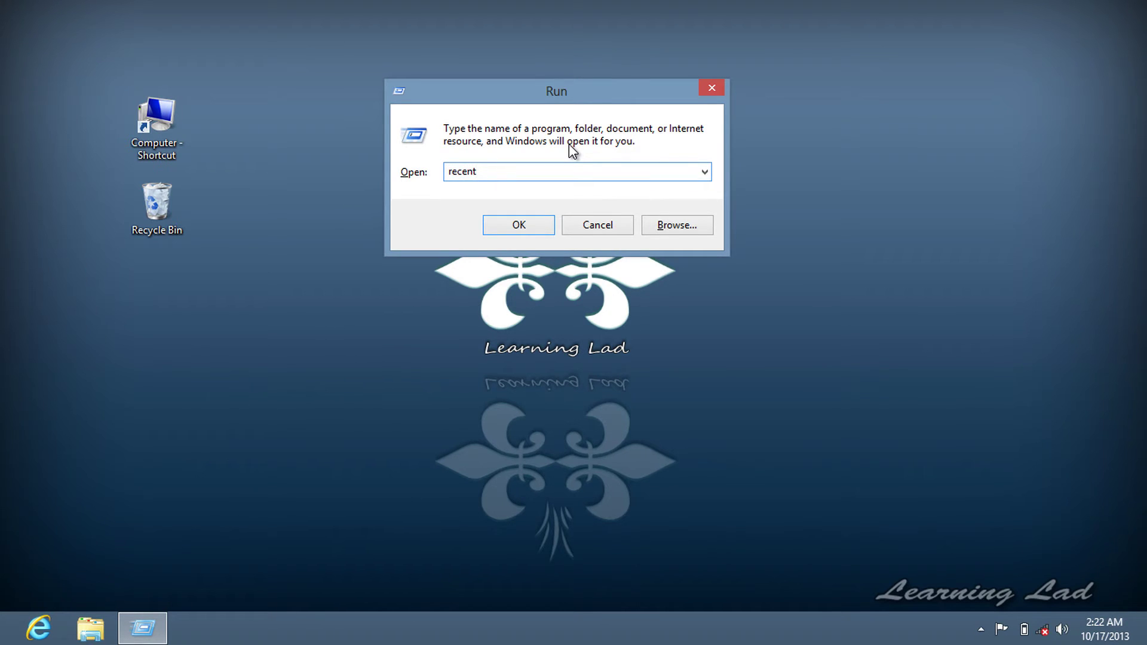
click(517, 226)
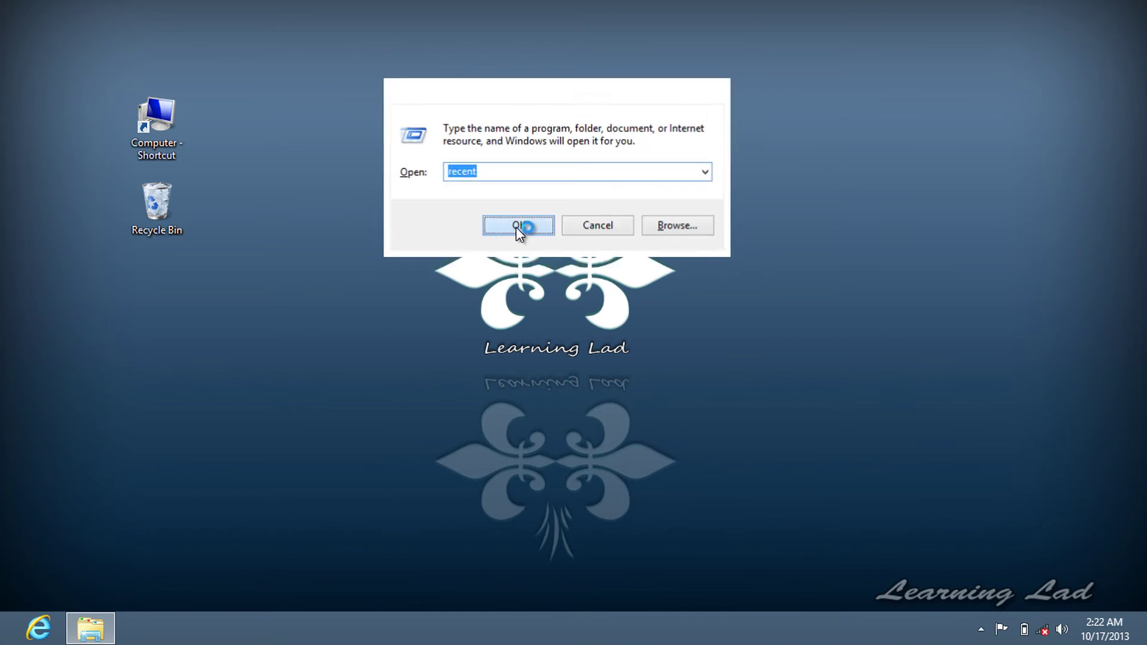
Select all 53 recent-item shortcuts and delete them
scroll(573, 164, down, 1)
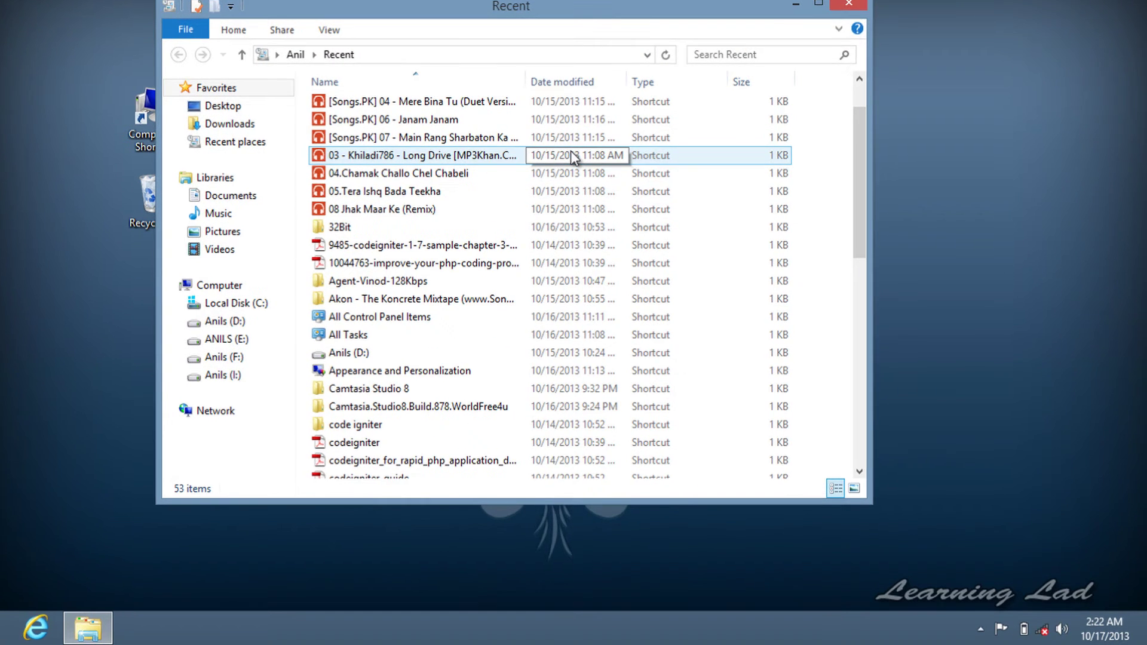
click(544, 103)
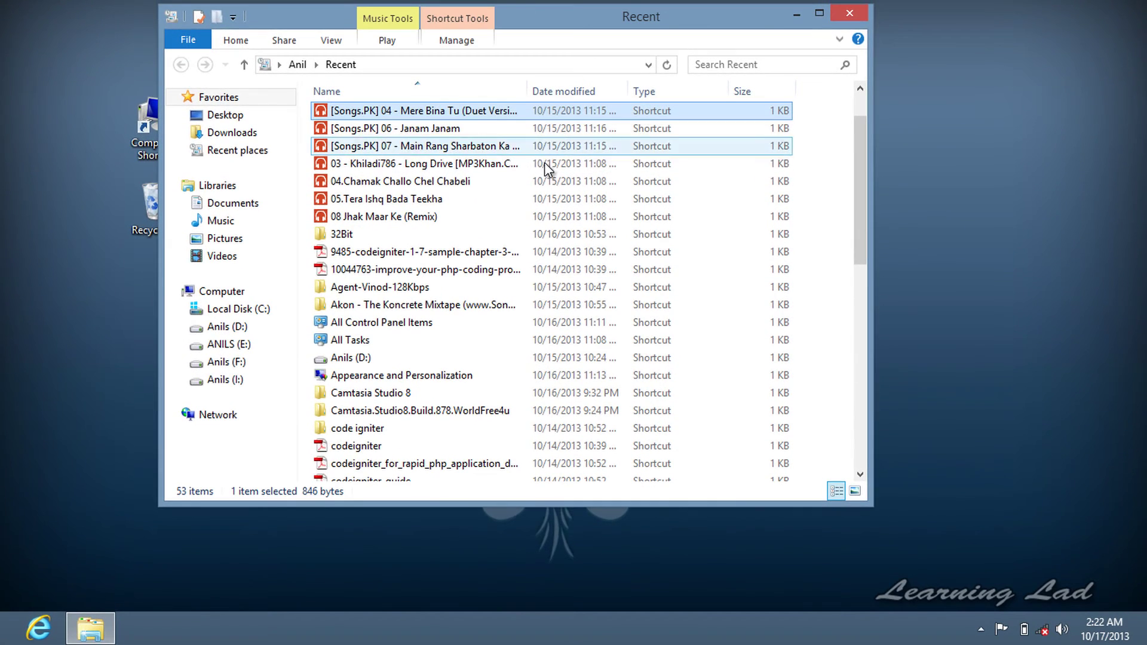
scroll(544, 165, down, 10)
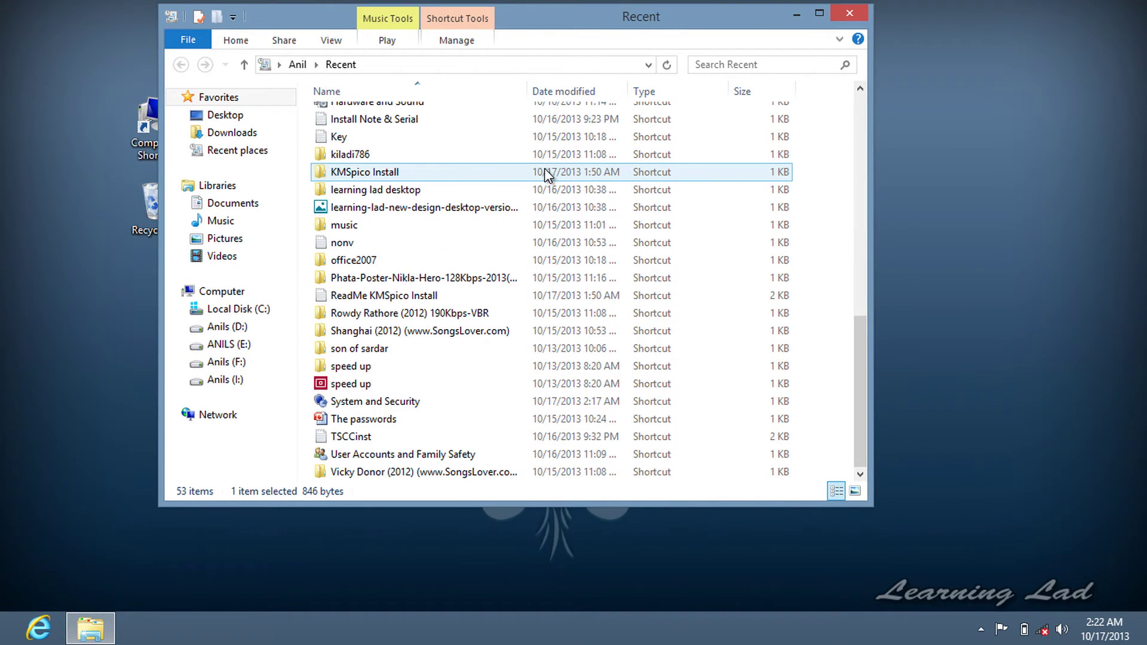
click(815, 190)
scroll(819, 193, up, 10)
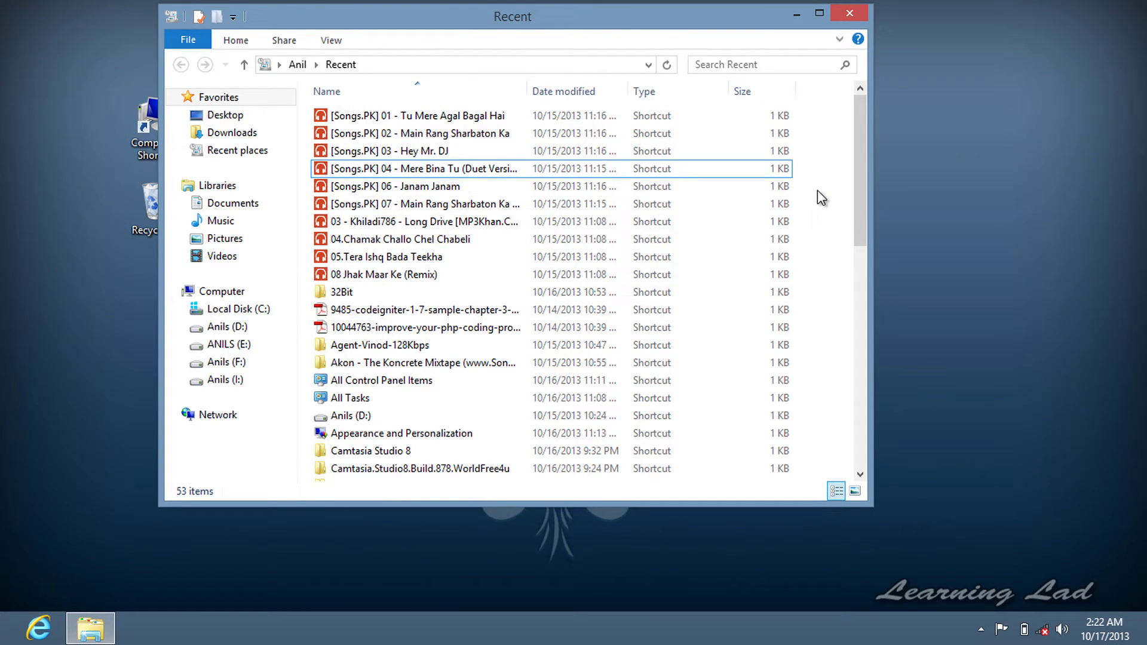
key(ctrl+a)
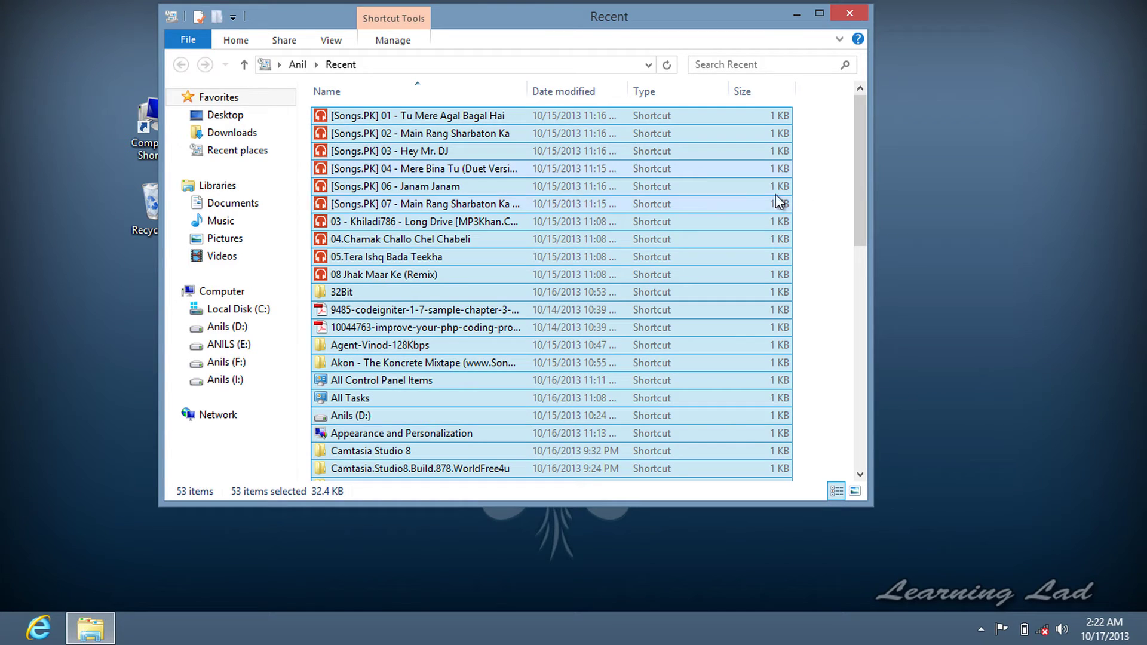
right_click(644, 177)
click(708, 334)
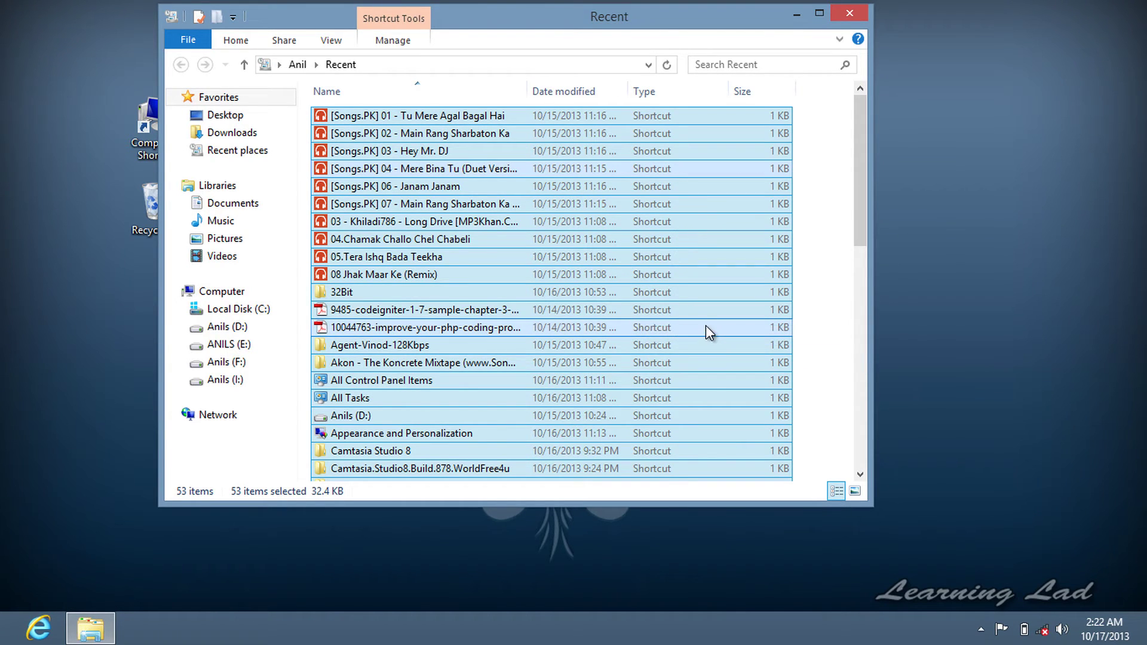
Close the Recent folder, then open Local Disk (C:) Properties from the Computer window
click(864, 11)
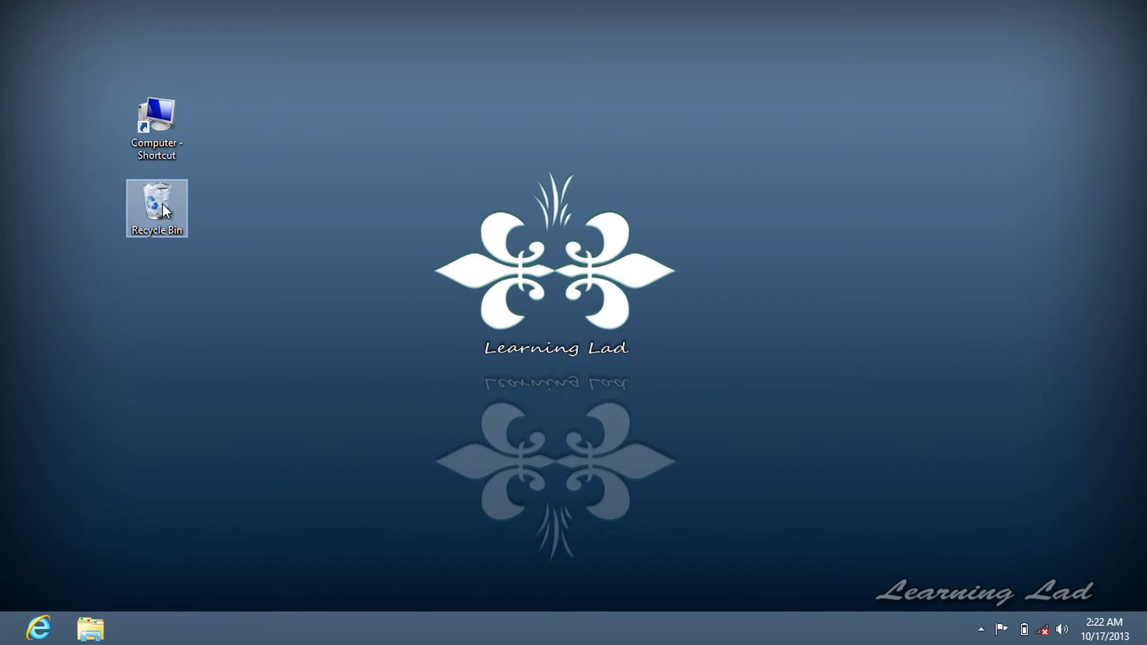
double_click(168, 121)
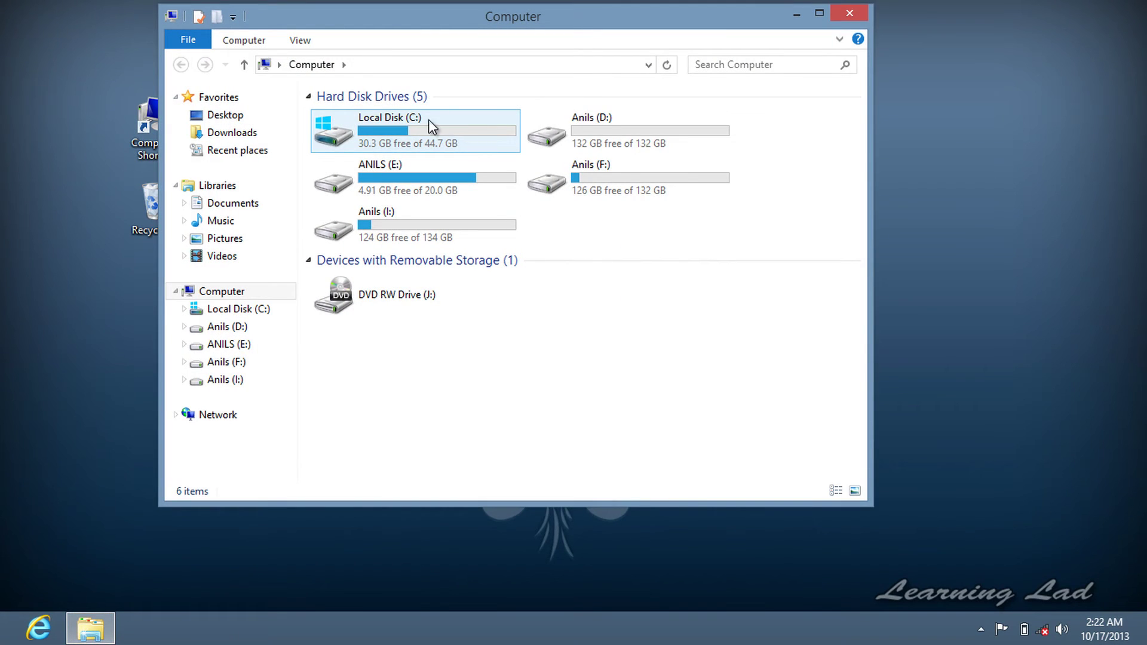
drag(392, 27, 467, 44)
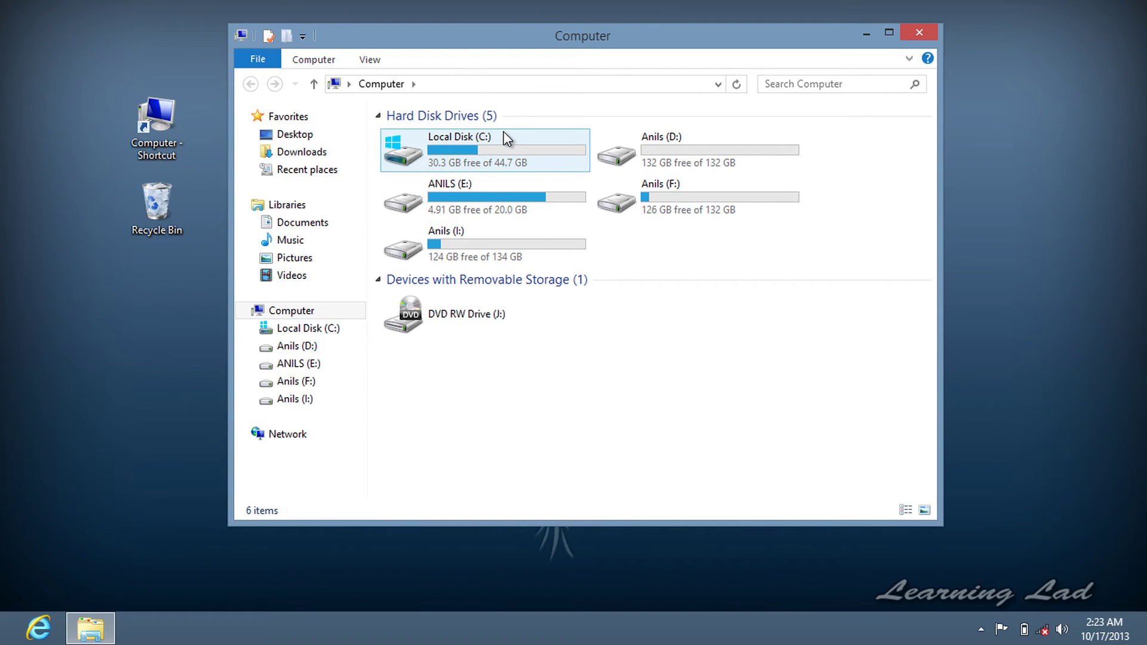
click(514, 146)
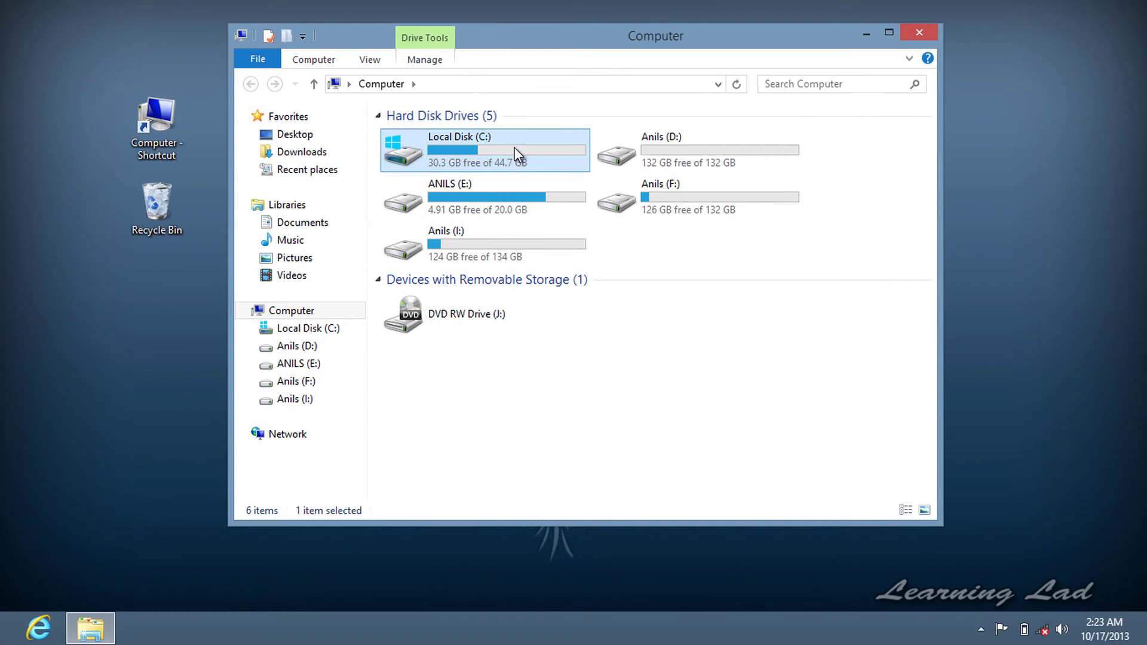
right_click(546, 143)
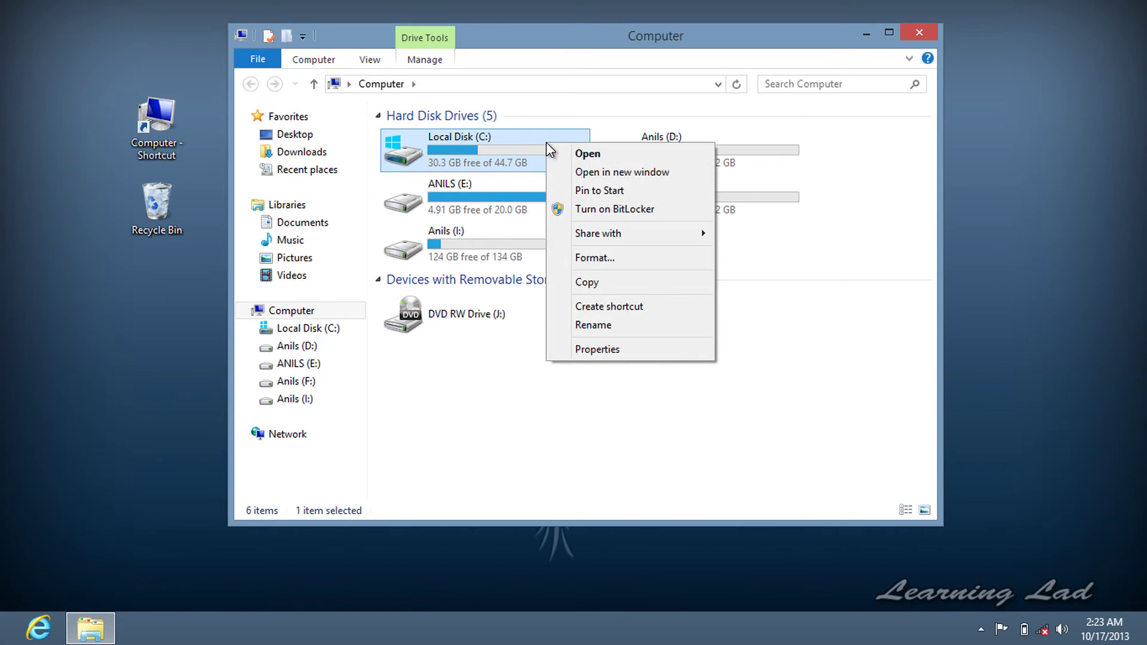
click(631, 352)
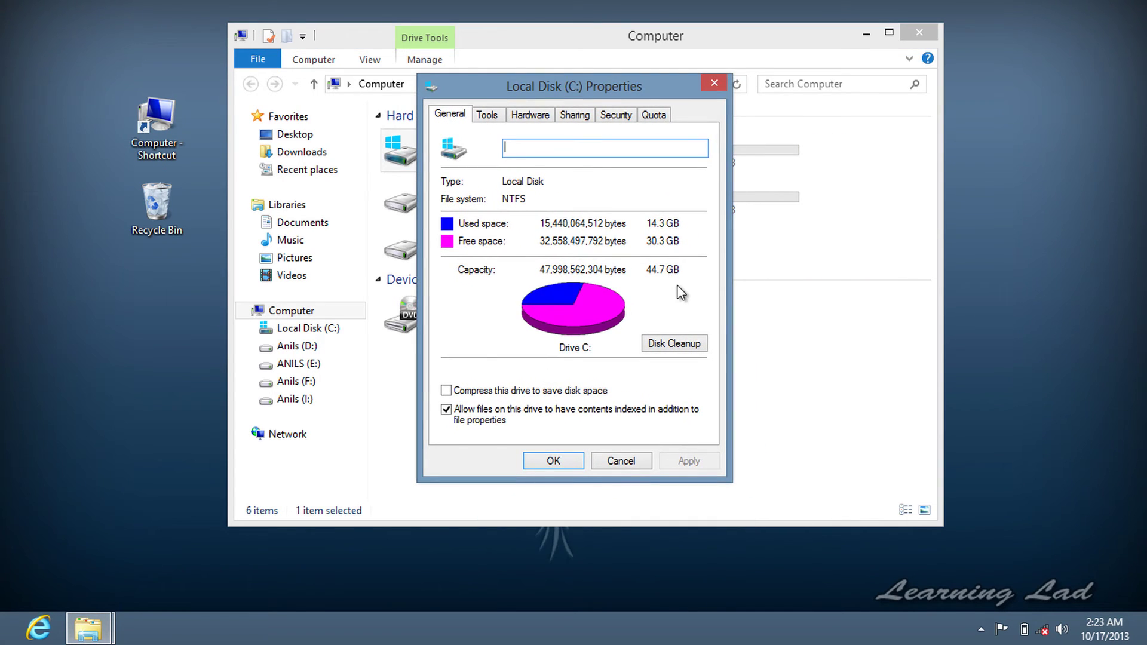
Start Disk Cleanup and tick Recycle Bin, Setup Log Files, Temporary files and queued error reports
click(688, 349)
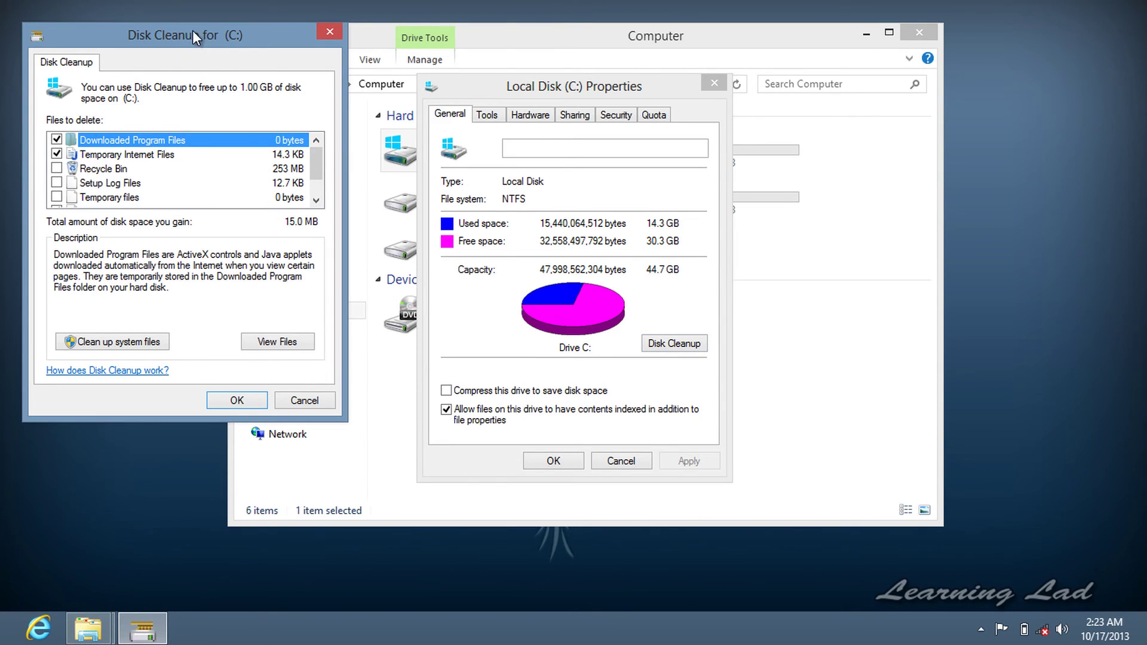
drag(185, 30, 445, 28)
click(316, 167)
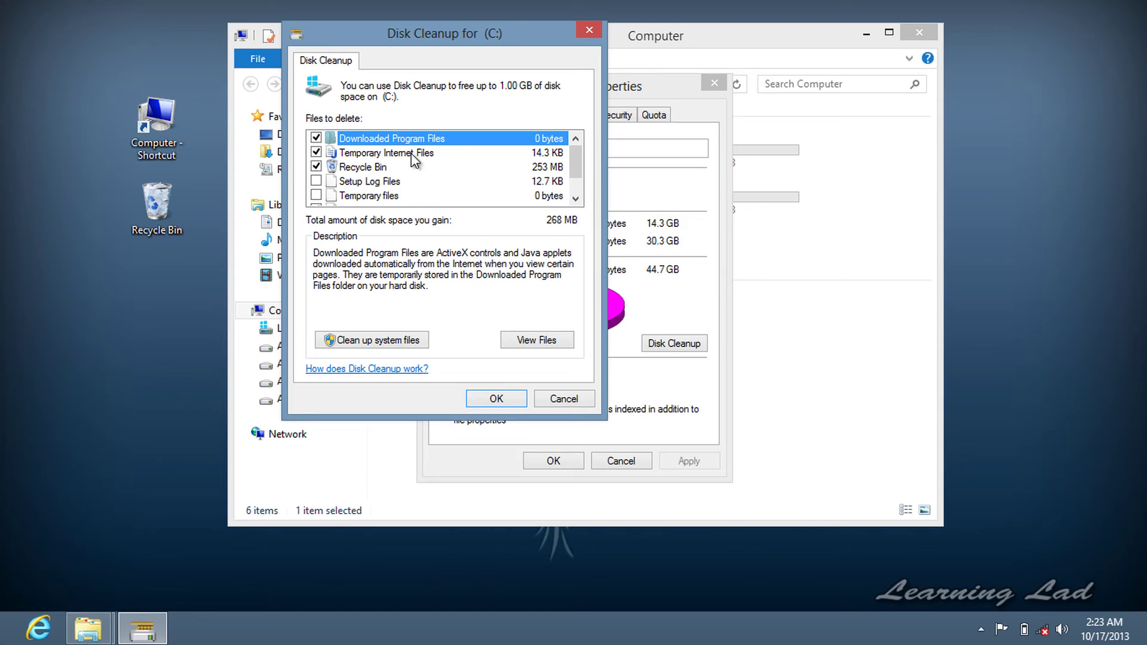
click(316, 180)
click(316, 196)
scroll(318, 200, down, 1)
click(316, 196)
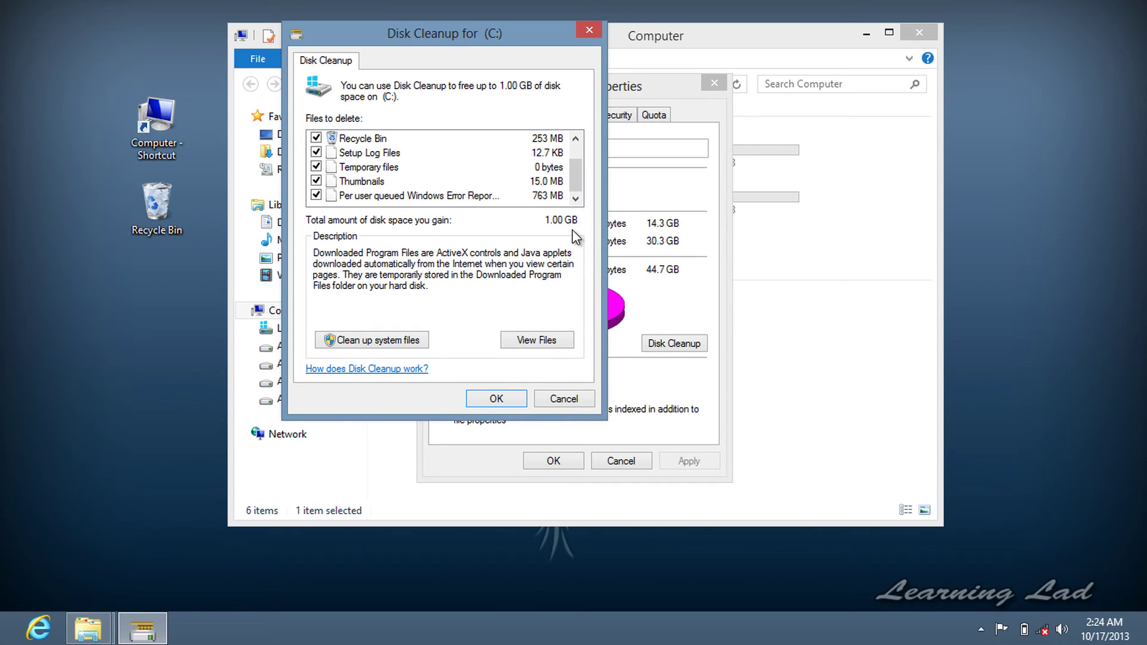
Run the cleanup and confirm permanently deleting the checked files
click(510, 399)
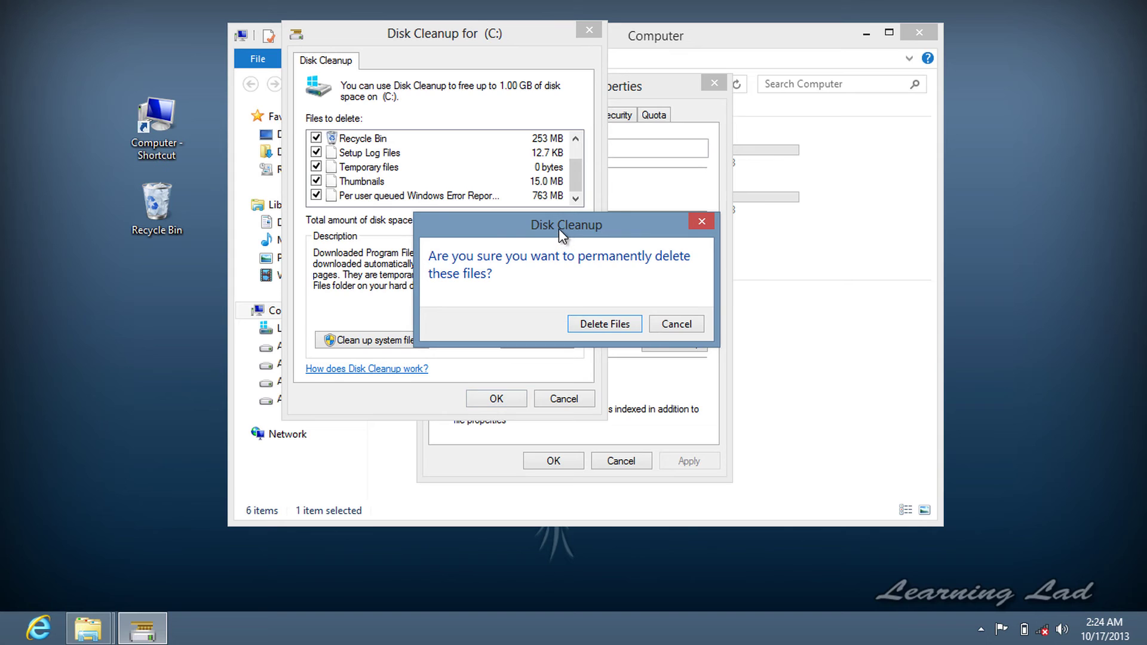
drag(560, 229, 560, 198)
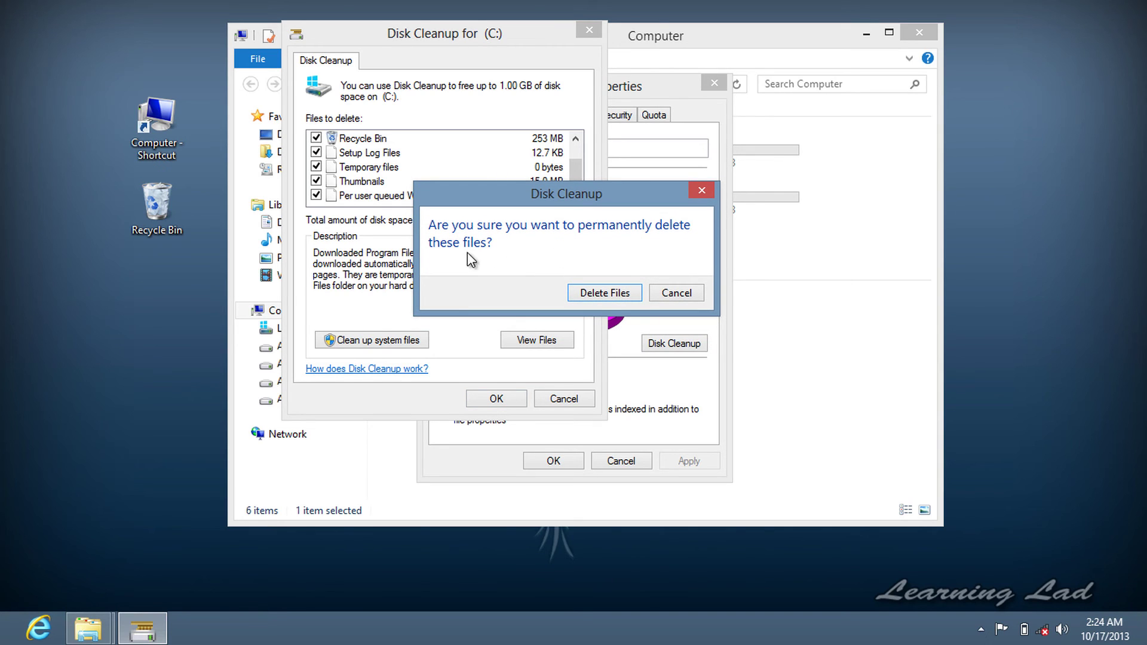
click(606, 293)
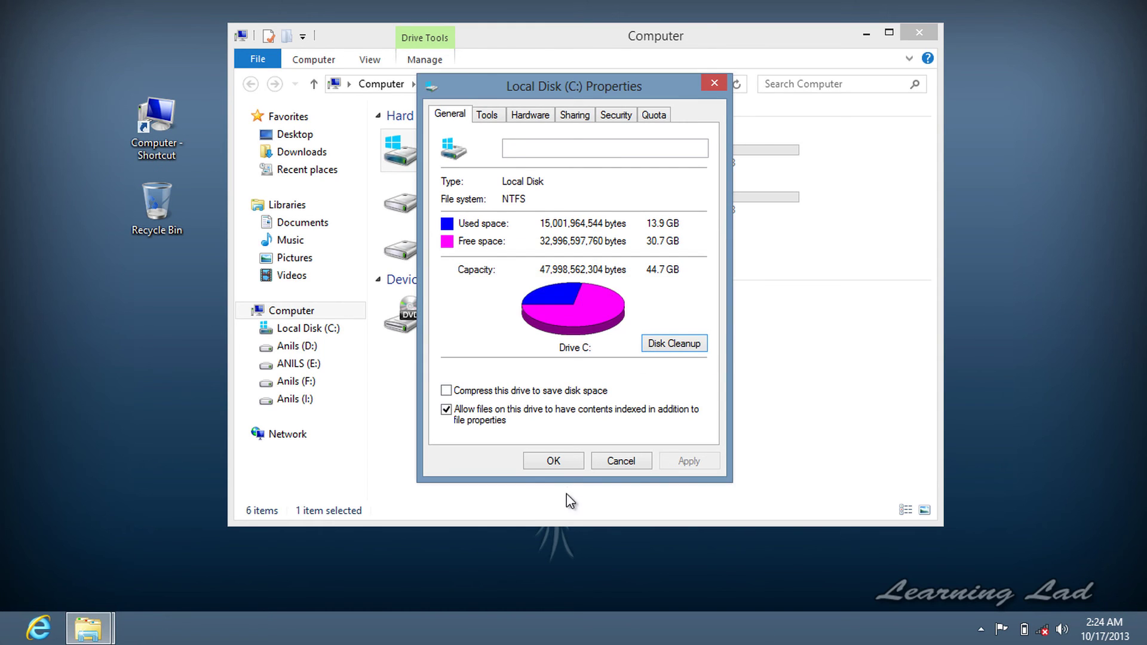
Dismiss the Local Disk (C:) Properties with OK, exit the Computer window, and refresh the bare desktop
click(569, 464)
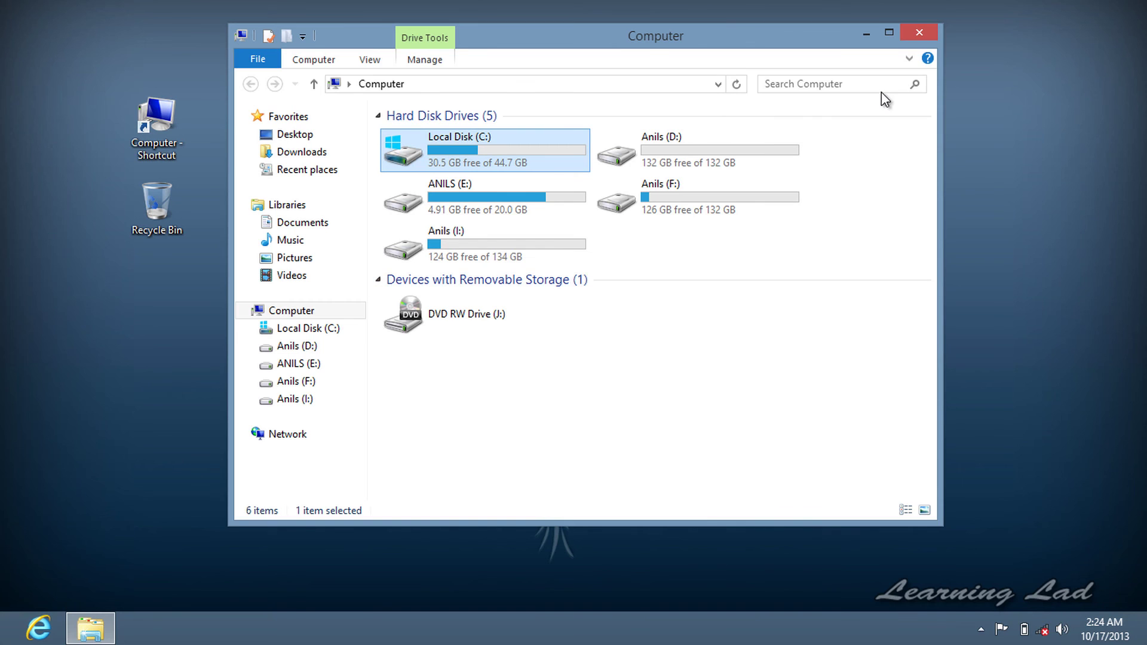
click(920, 33)
right_click(404, 71)
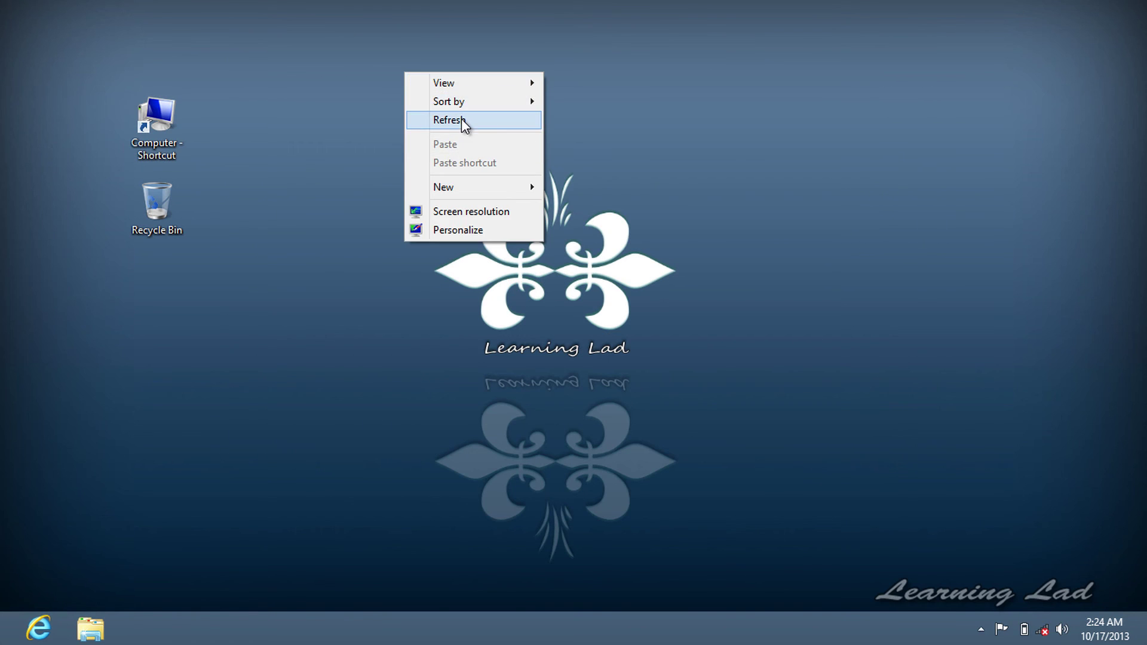
click(461, 119)
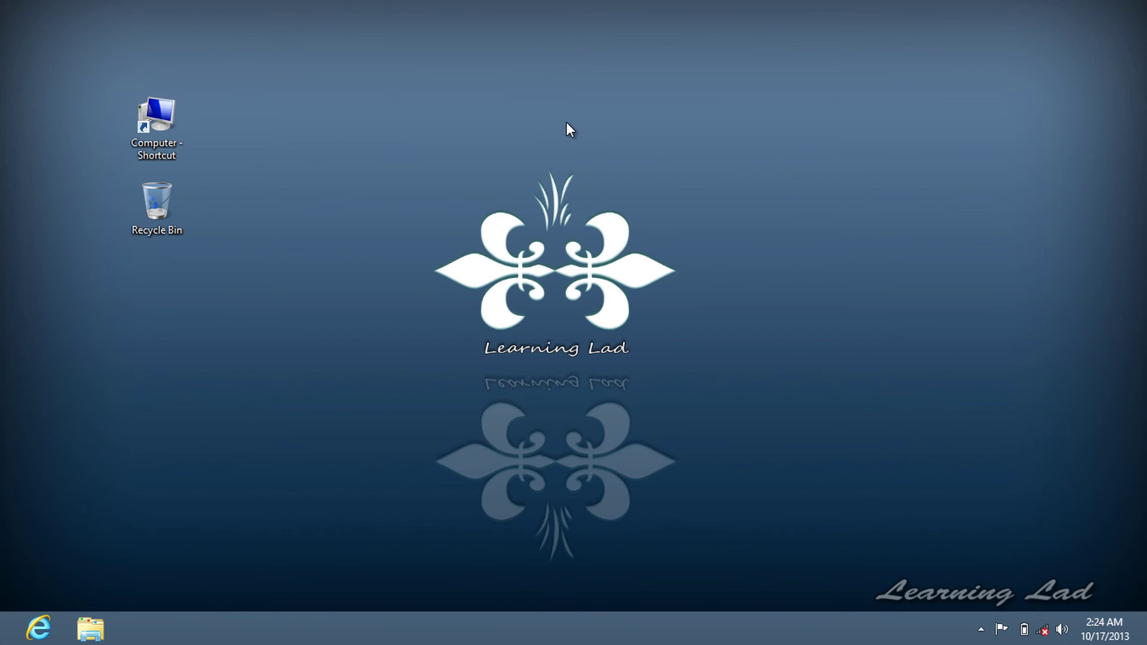